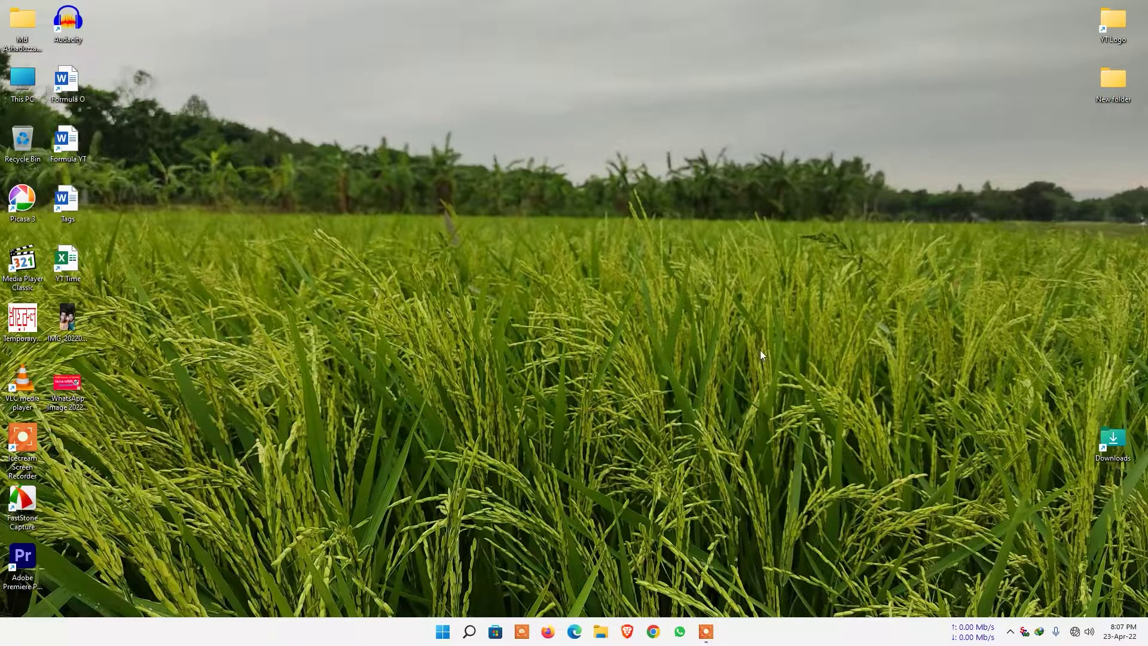
# - Check the available Wi-Fi networks from the taskbar quick settings panel
pyautogui.click(1075, 631)
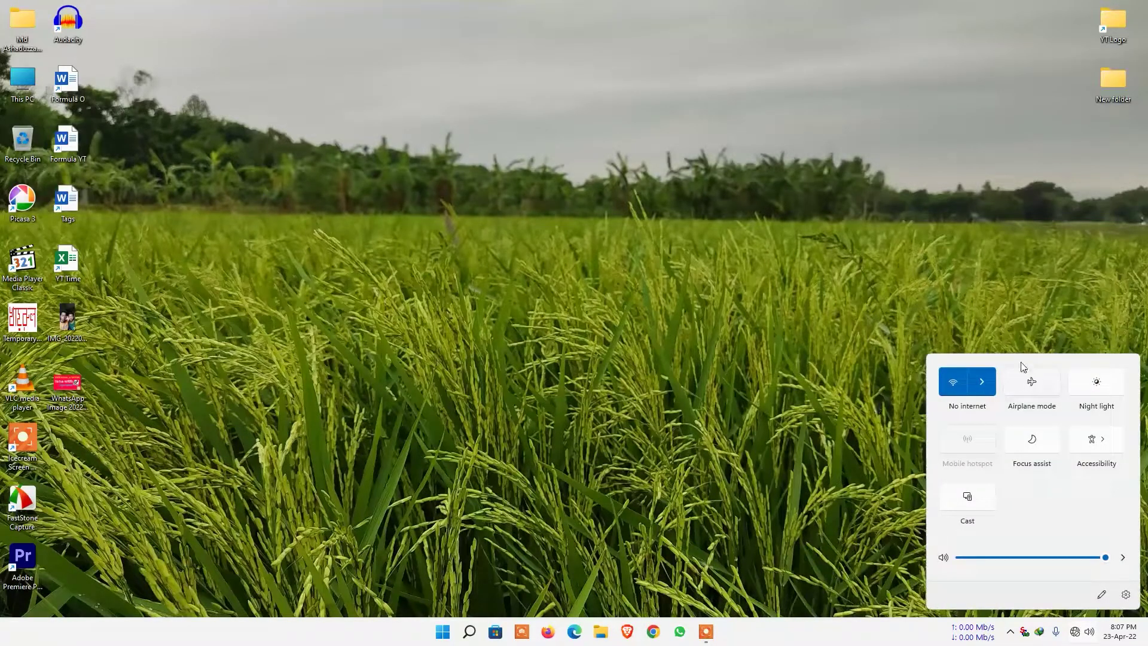
pyautogui.click(983, 383)
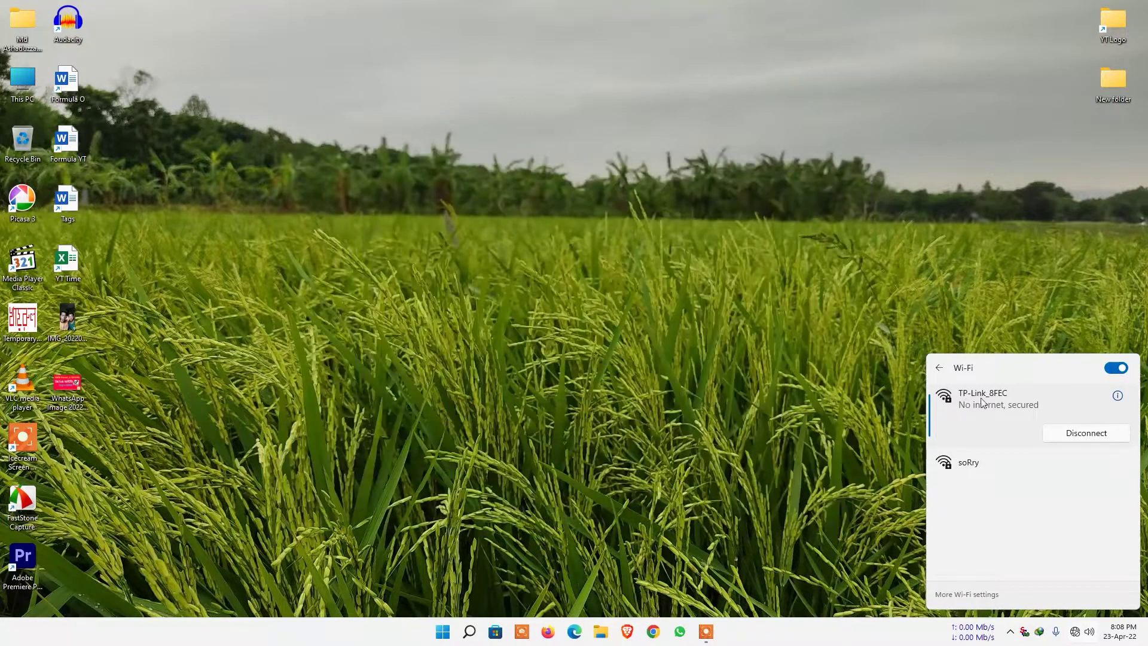
pyautogui.click(525, 497)
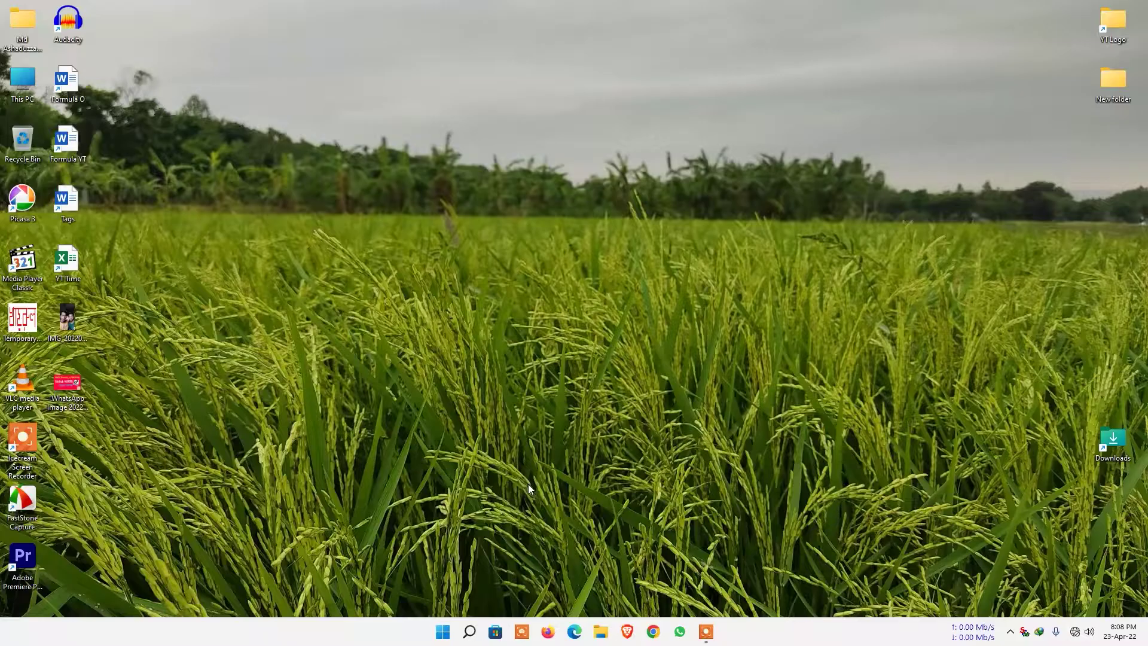
# - Launch Edge, load the router admin at 192.168.0.1 and start entering the login username
pyautogui.click(574, 632)
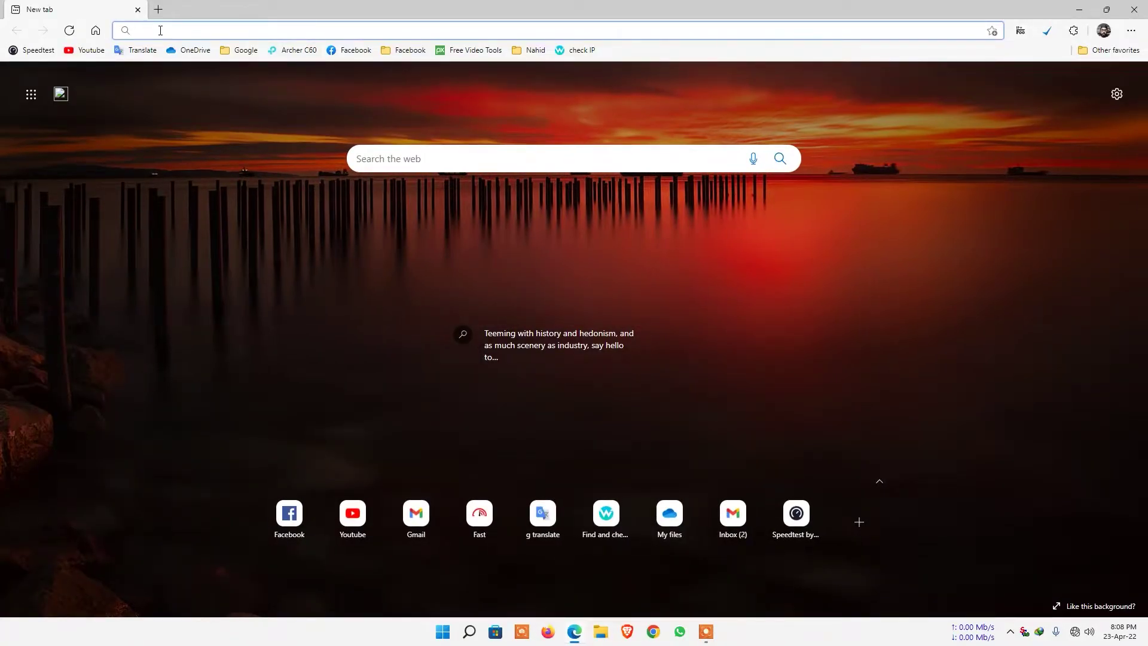
pyautogui.write('192.168.0.1')
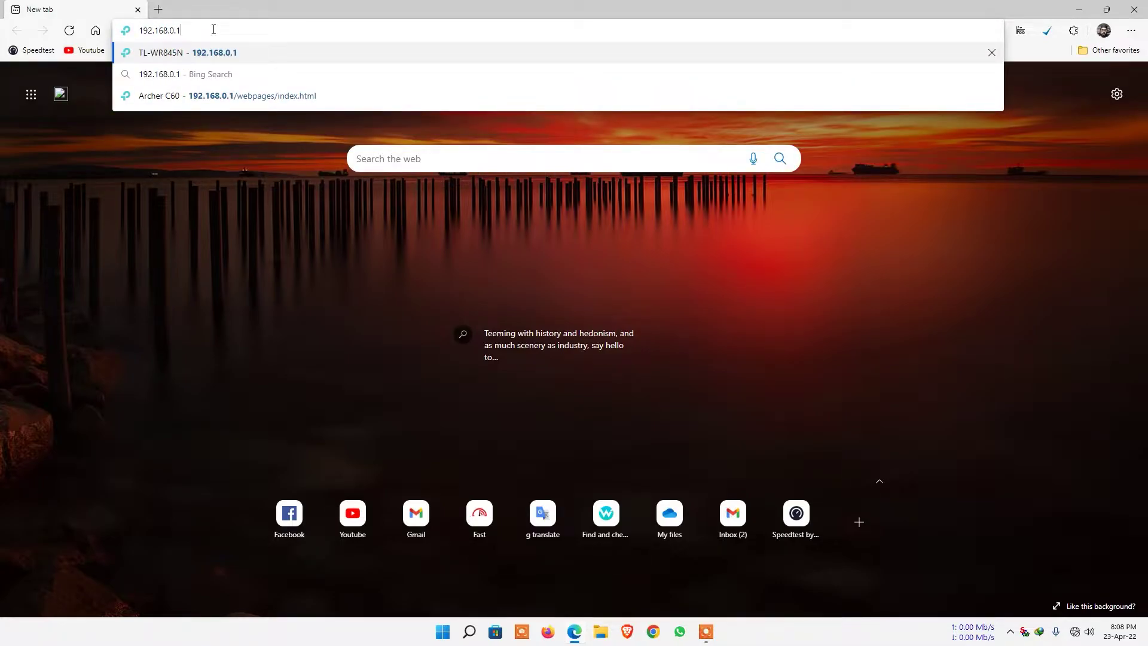
pyautogui.press('Return')
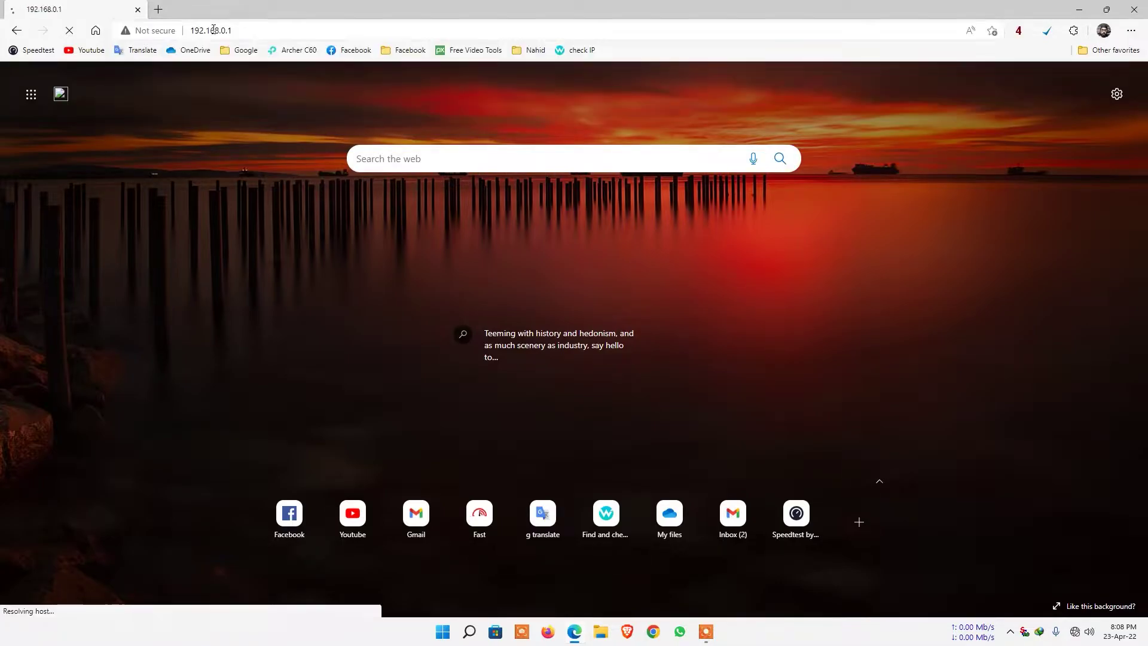
pyautogui.click(565, 295)
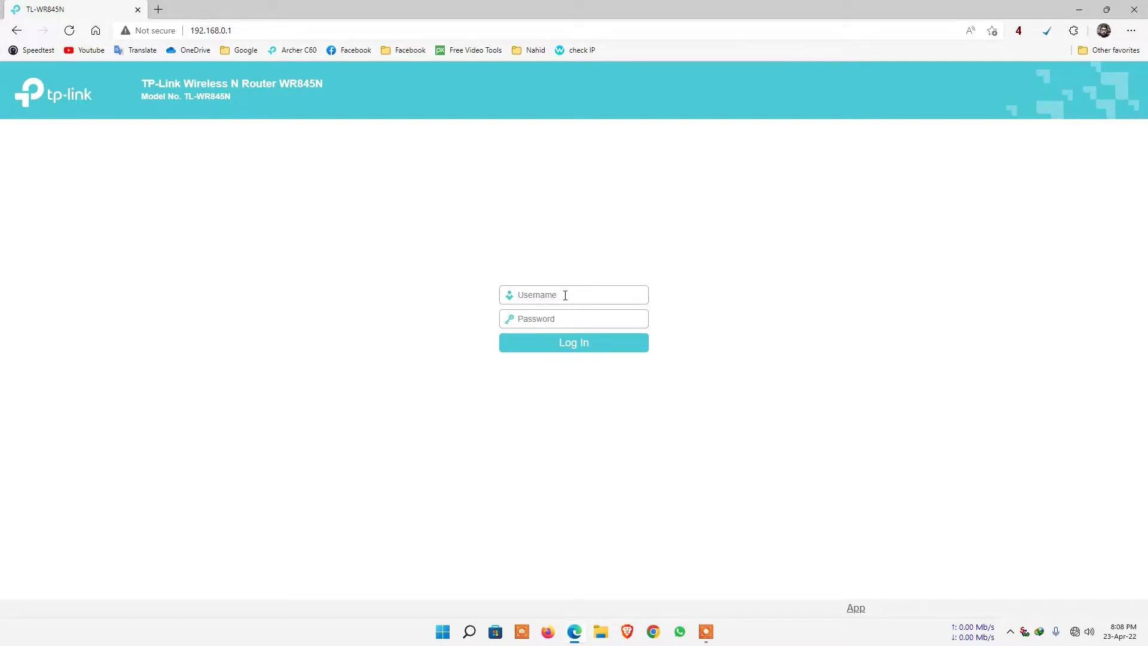
pyautogui.write('admi')
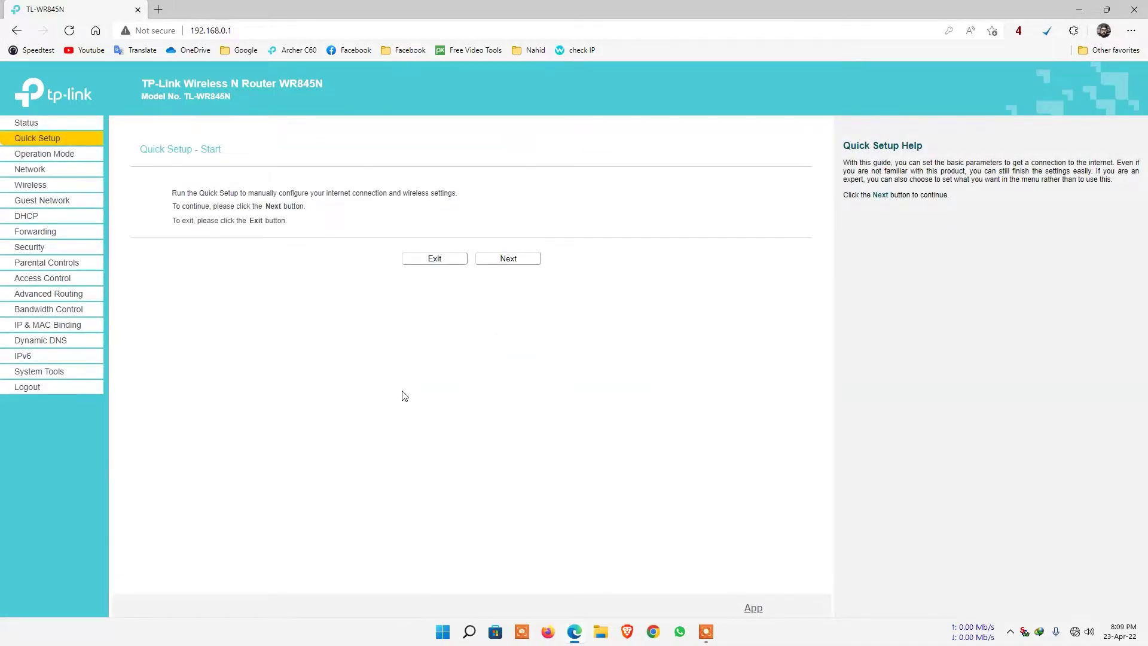
# - Exit the Quick Setup wizard and go to the Operation Mode page showing Wireless Router
pyautogui.click(432, 261)
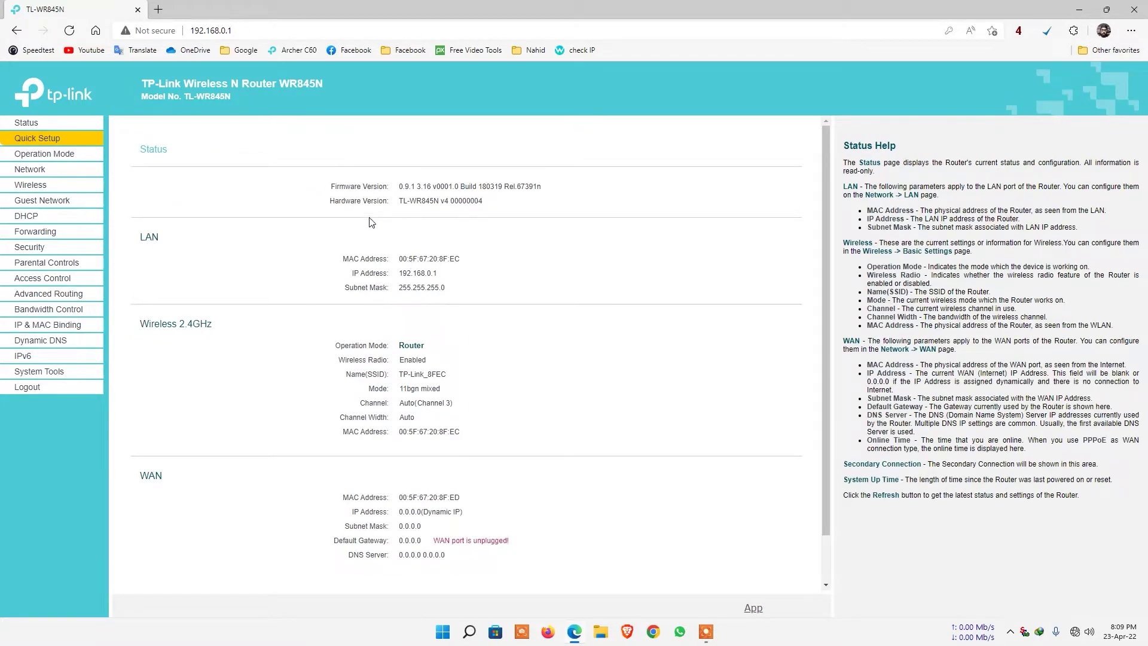
pyautogui.click(76, 161)
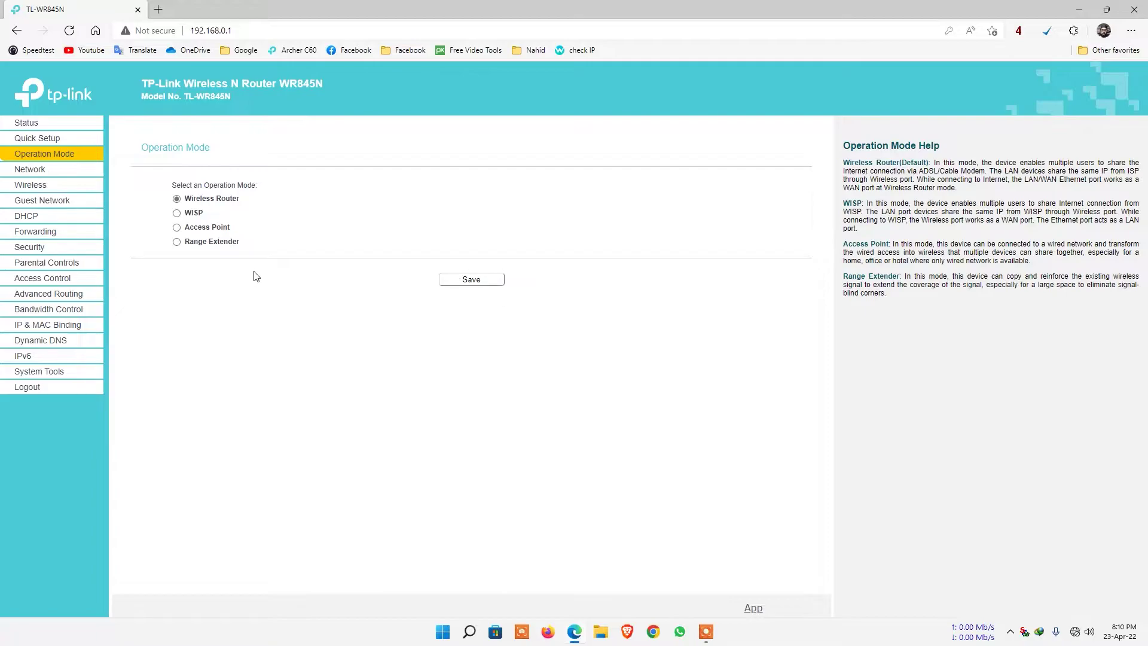
# - Switch the operation mode from Access Point to Range Extender
pyautogui.click(193, 227)
pyautogui.click(187, 245)
# - Restore Wireless Router mode, keep Dynamic IP on WAN, and detect, finding the WAN port unplugged
pyautogui.click(212, 199)
pyautogui.click(33, 170)
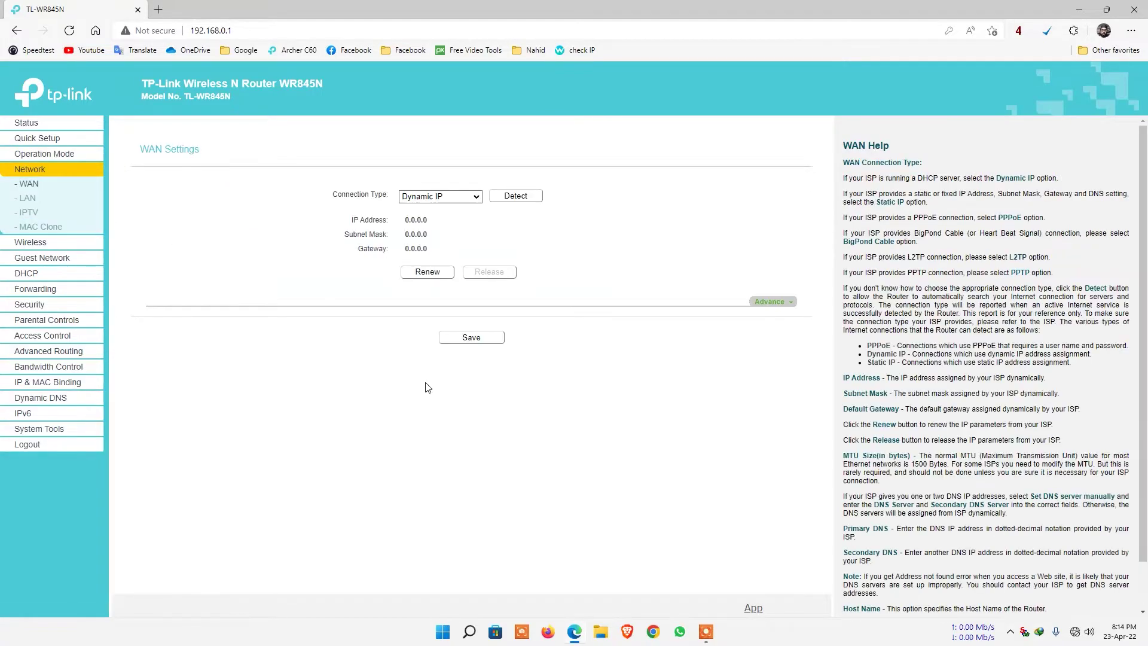
pyautogui.click(474, 201)
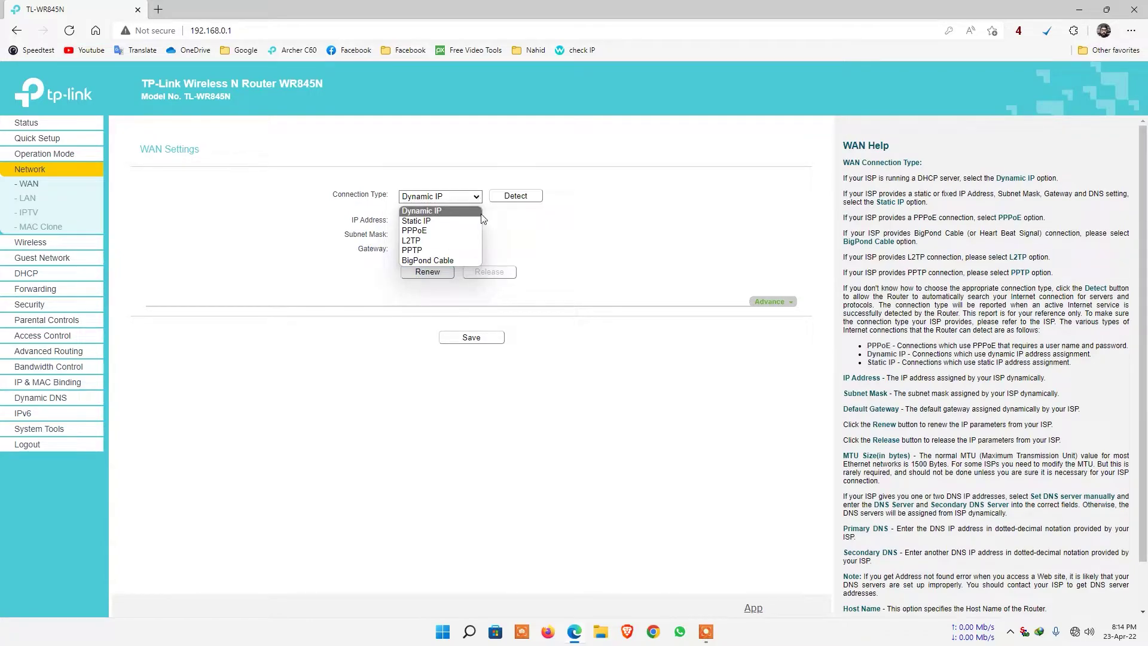
pyautogui.click(505, 215)
pyautogui.click(516, 201)
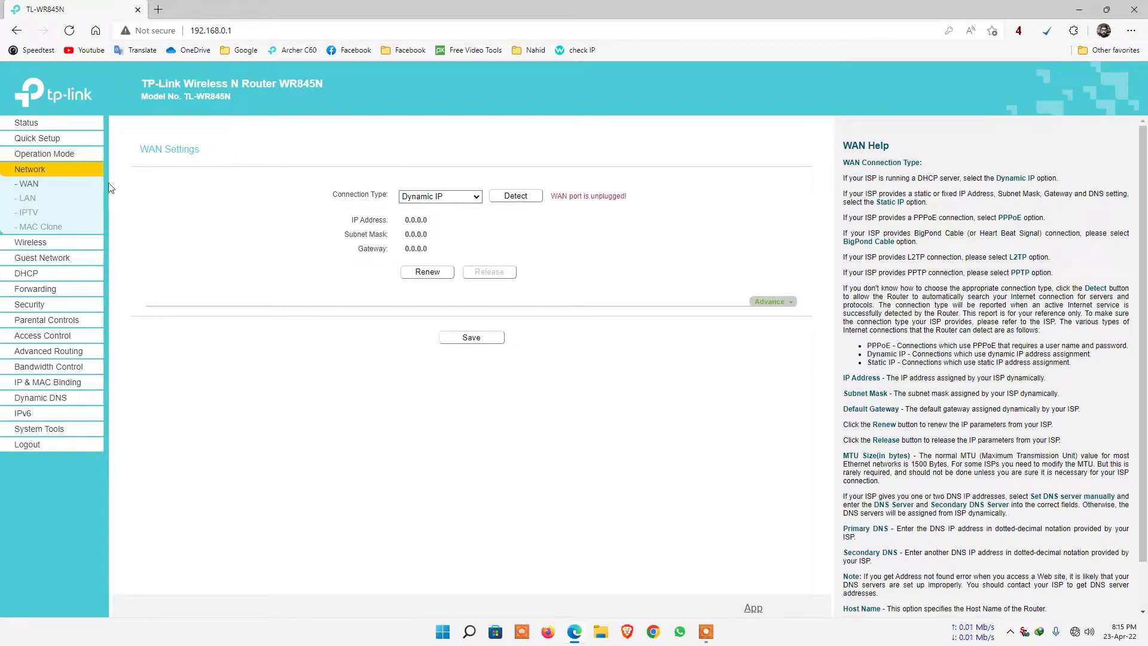
# - Select the router's LAN MAC address, then the WAN MAC address on the MAC Clone page
pyautogui.click(28, 198)
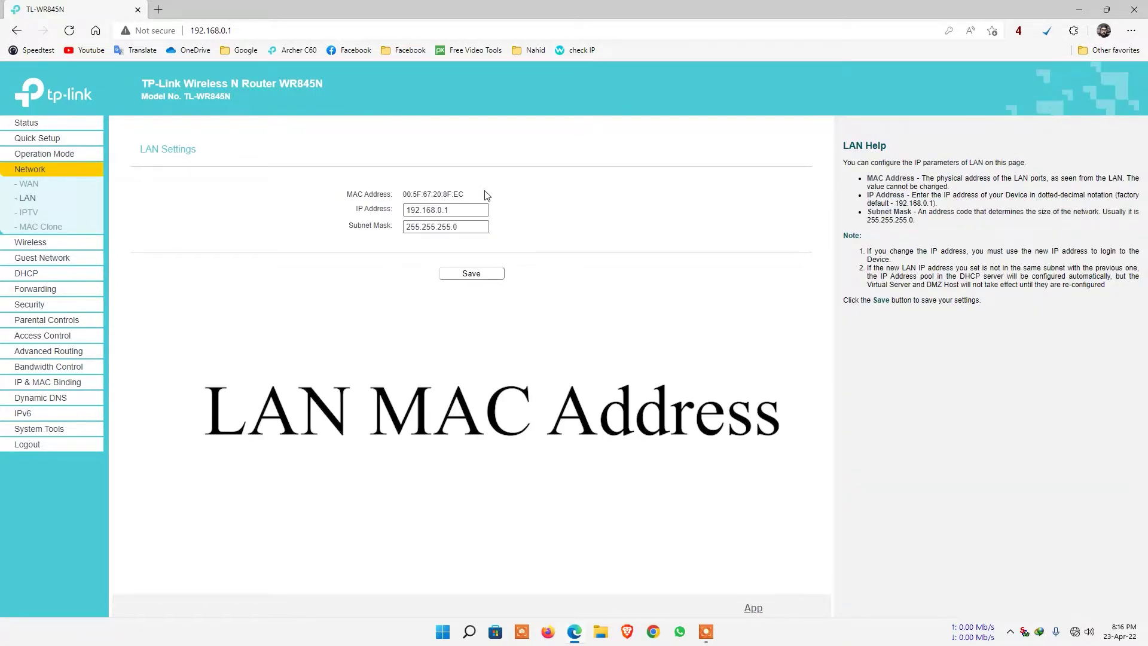
pyautogui.moveTo(485, 196); pyautogui.dragTo(408, 197)
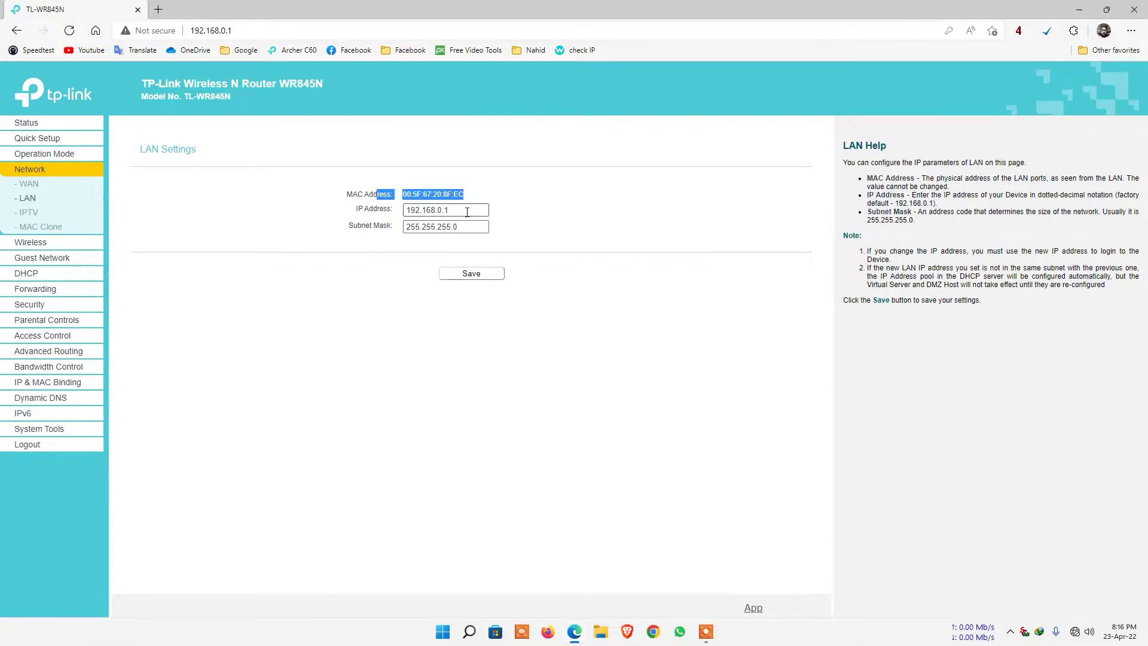
pyautogui.click(37, 226)
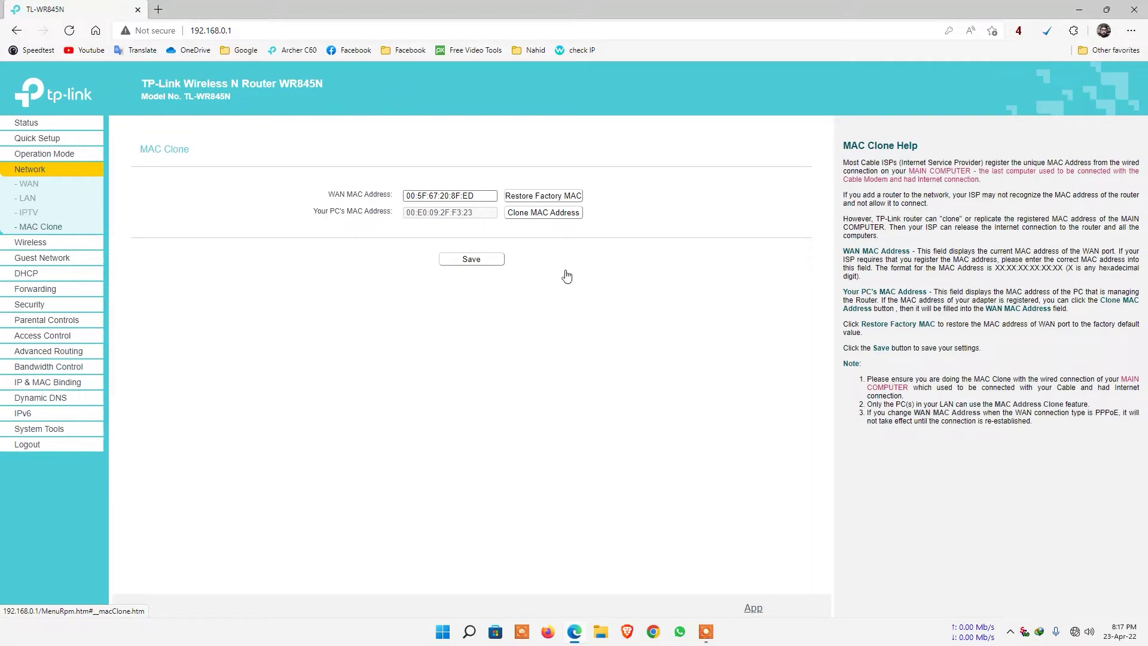
pyautogui.click(487, 196)
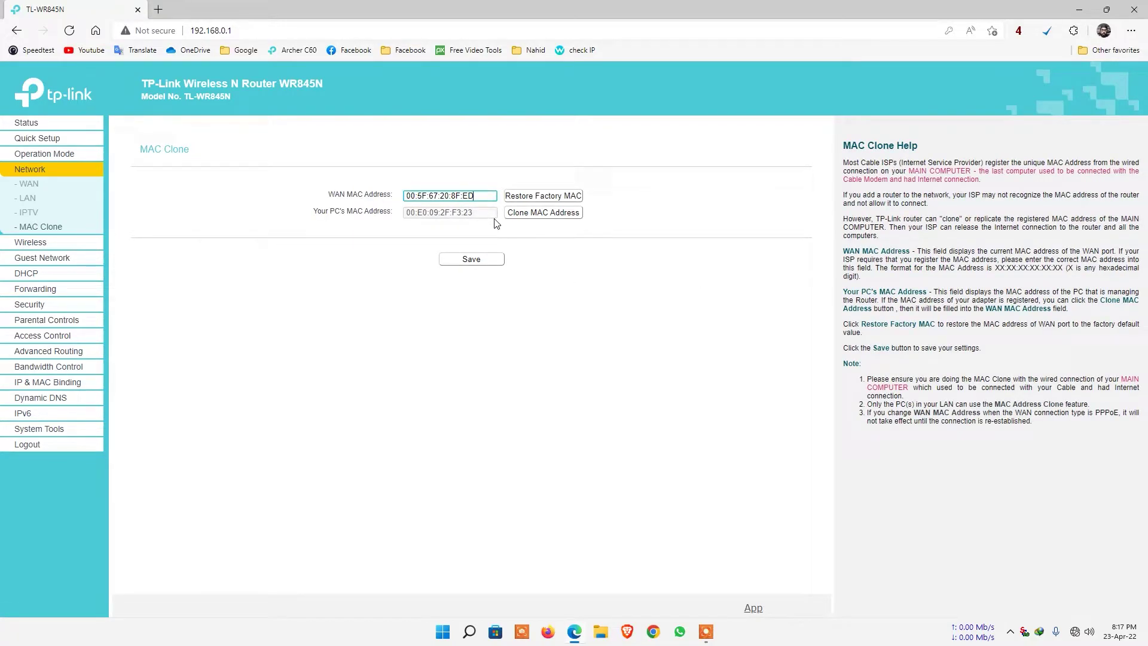
pyautogui.moveTo(488, 196); pyautogui.dragTo(404, 196)
# - Set the wireless channel to 6 with SSID TP-Link_8FEC and region Australia, then save
pyautogui.click(30, 243)
pyautogui.moveTo(473, 202); pyautogui.dragTo(416, 207)
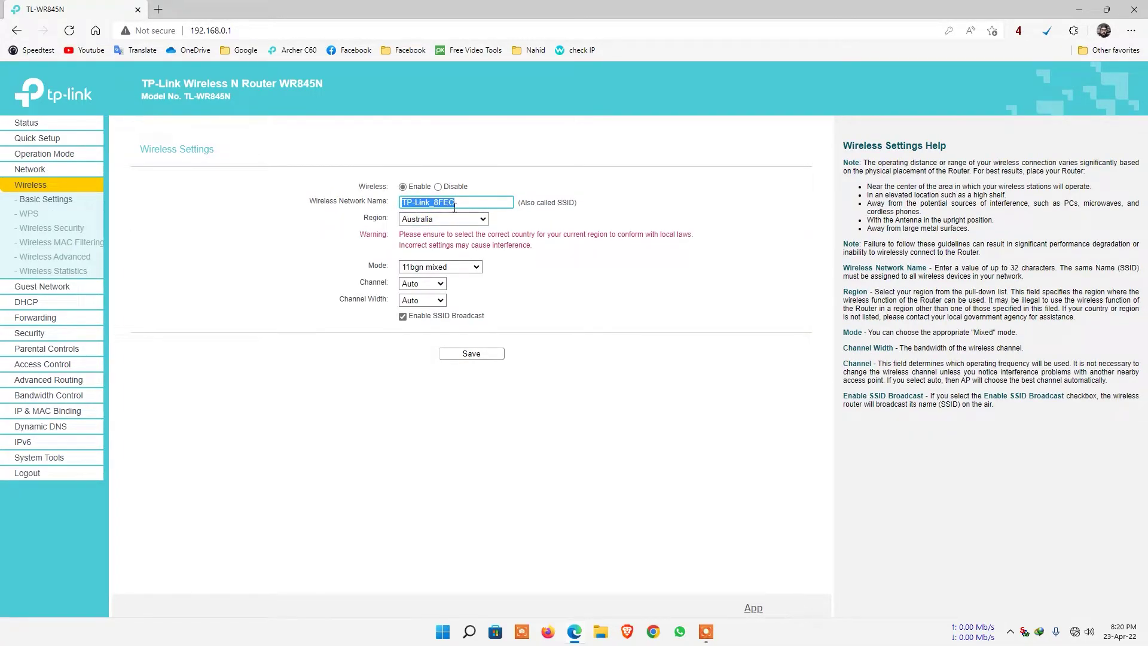
pyautogui.click(484, 220)
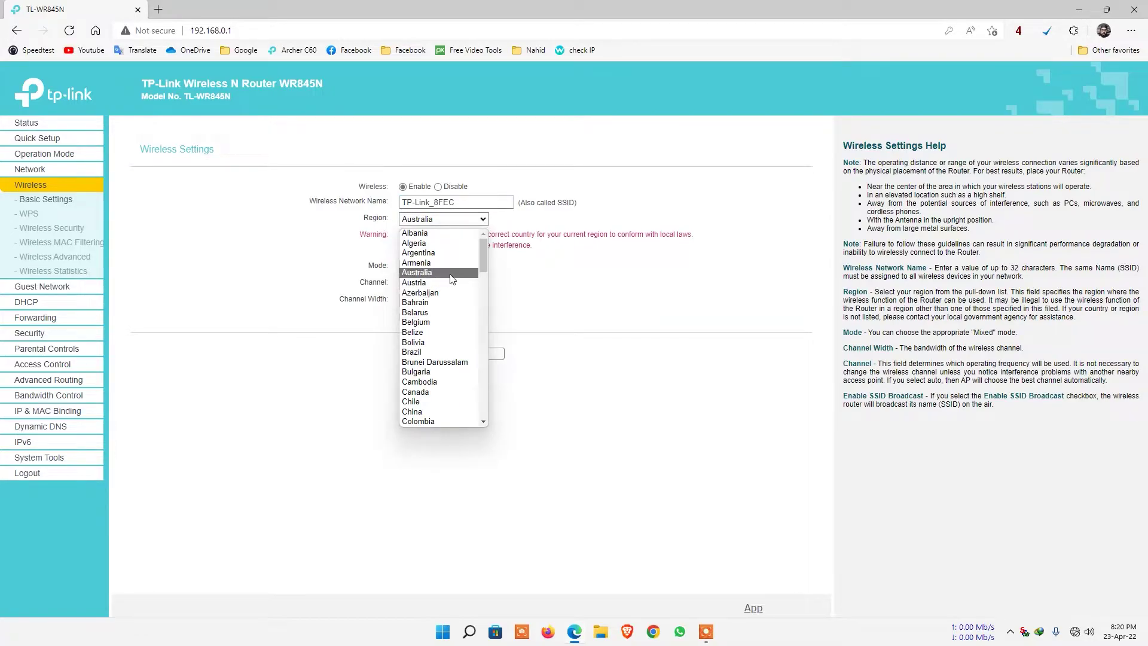
pyautogui.click(450, 275)
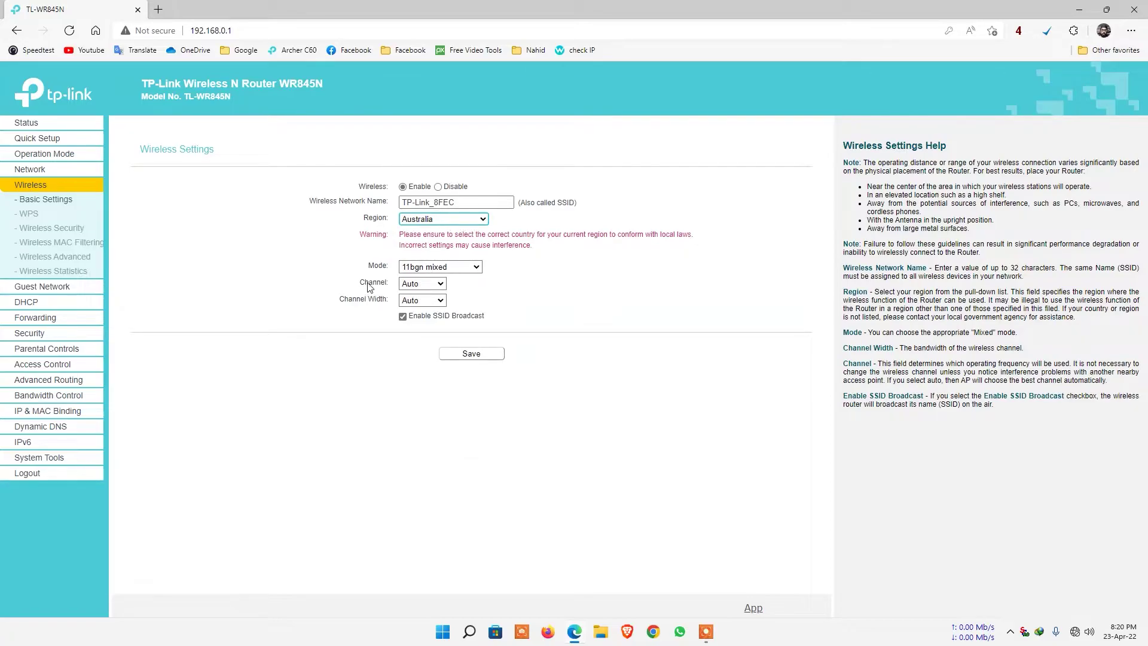
pyautogui.click(437, 285)
pyautogui.click(428, 359)
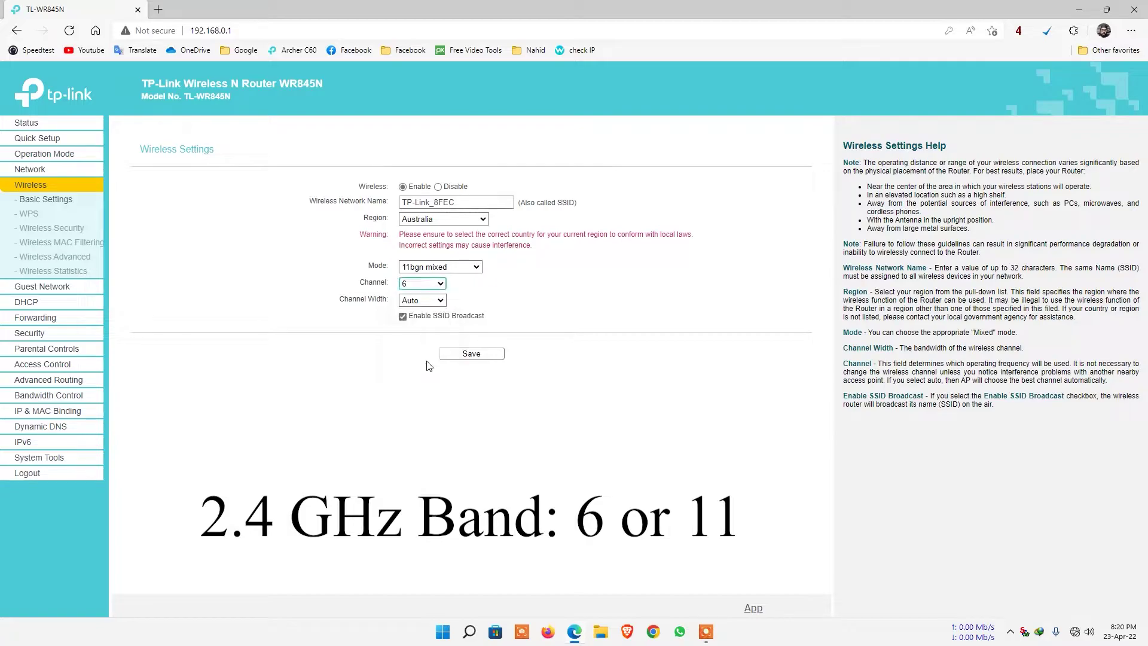
pyautogui.click(476, 357)
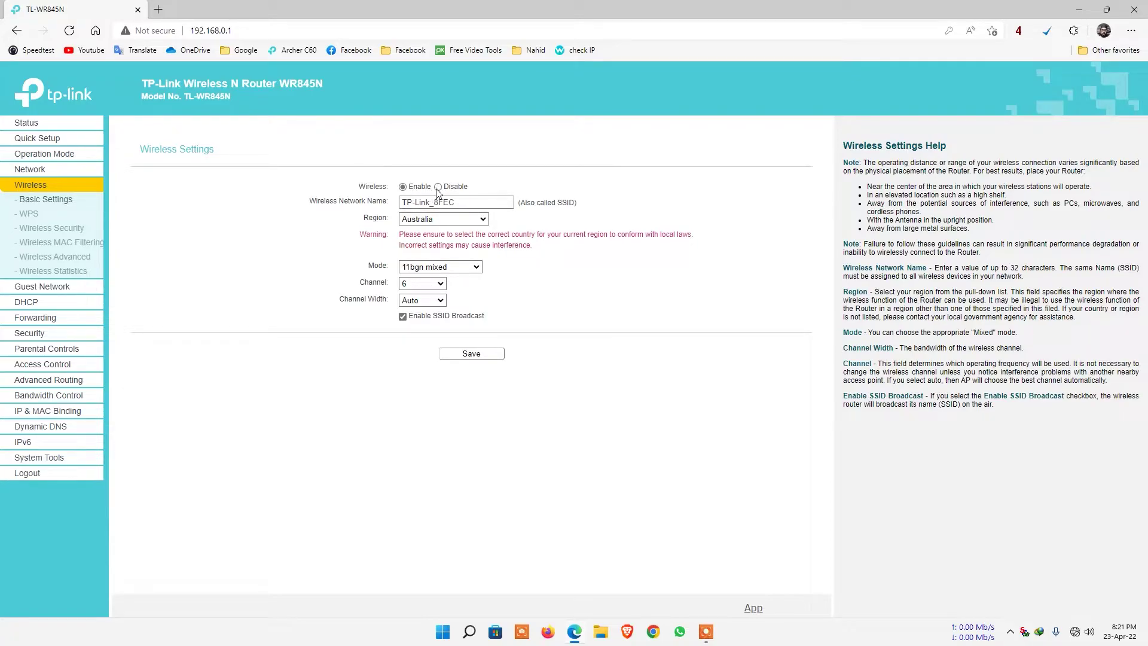
# - Save wireless security as WPA/WPA2-Personal with the existing password
pyautogui.click(51, 228)
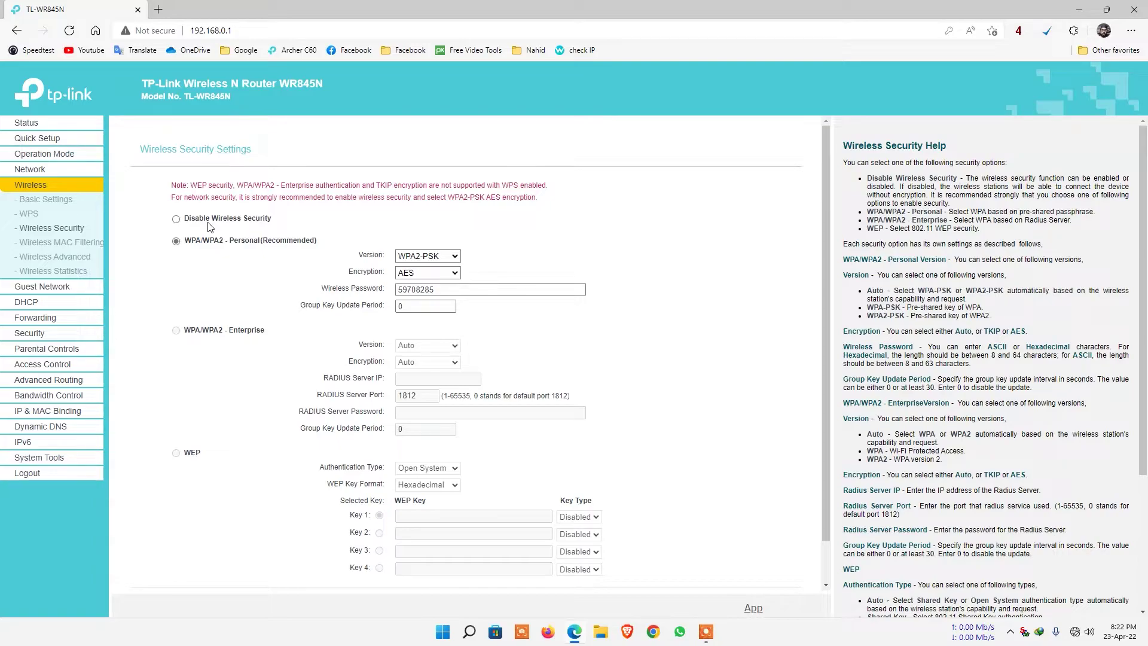
pyautogui.click(176, 219)
pyautogui.click(176, 241)
pyautogui.doubleClick(441, 289)
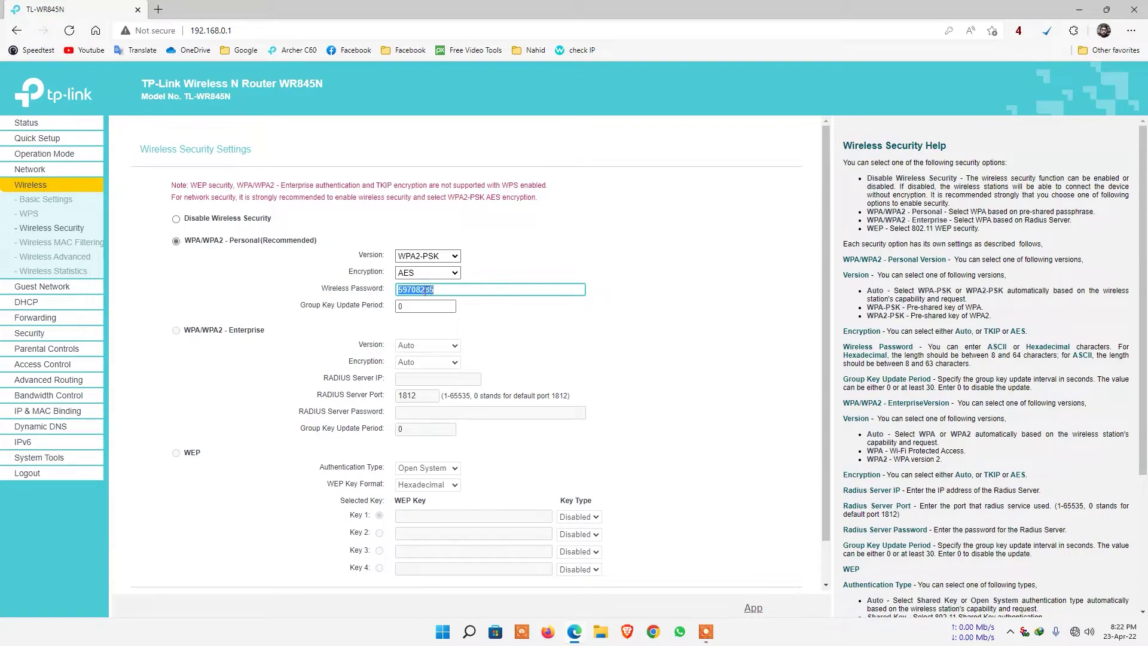
pyautogui.scroll(-1, 436, 296)
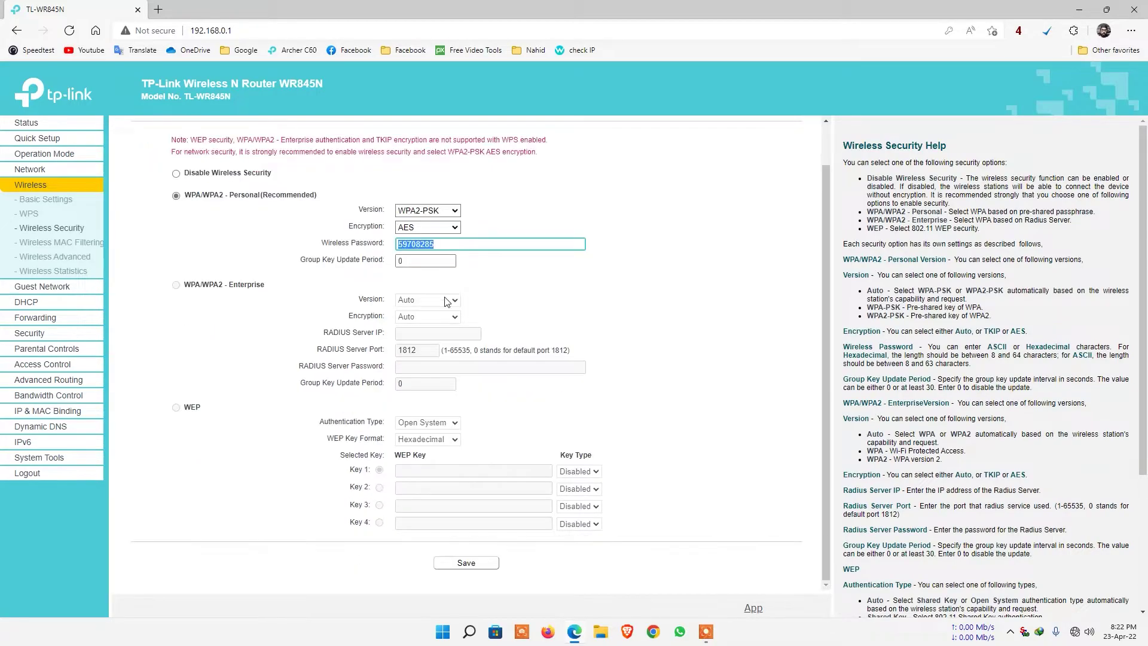
pyautogui.click(478, 568)
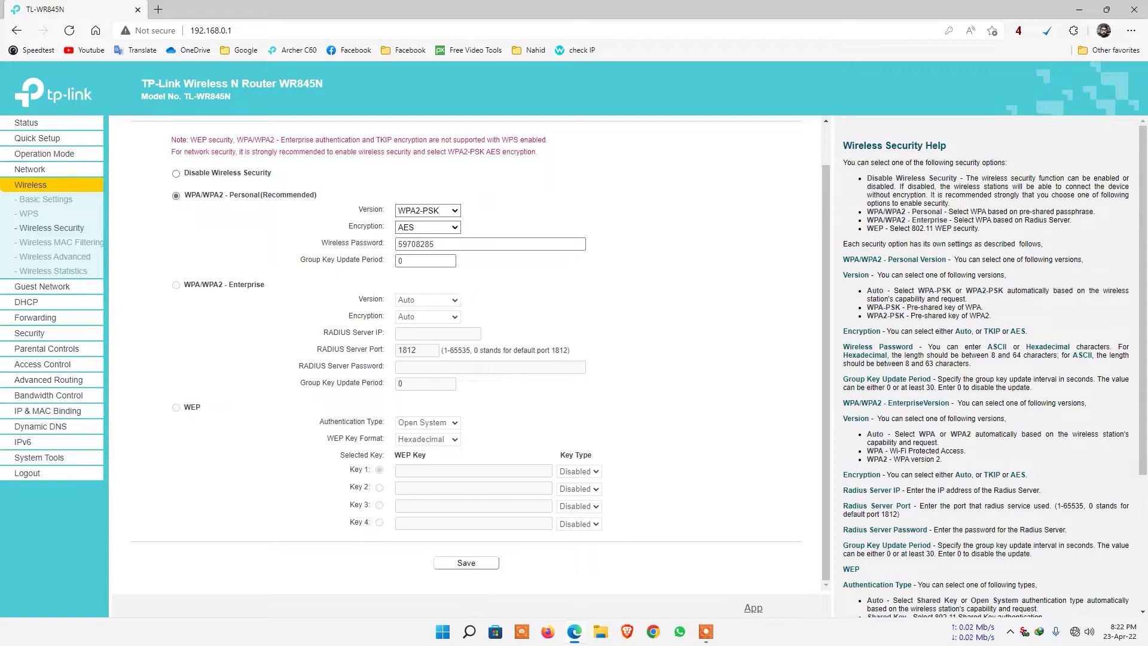
pyautogui.click(54, 246)
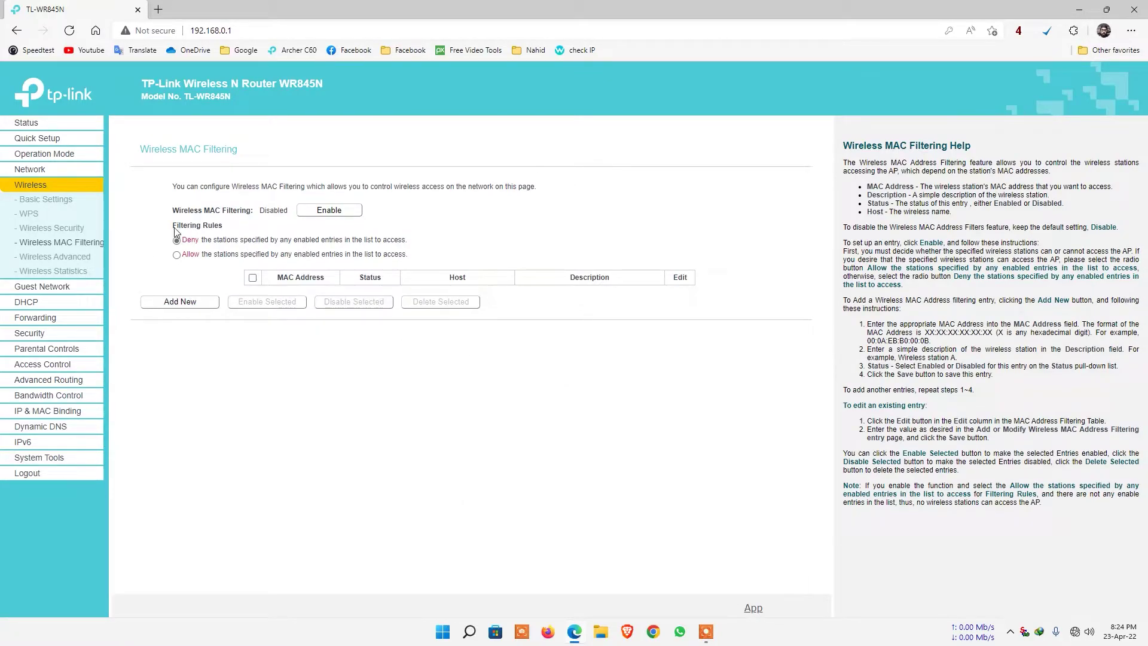
# - Choose the filtering rule that allows only the stations enabled in the list
pyautogui.click(176, 255)
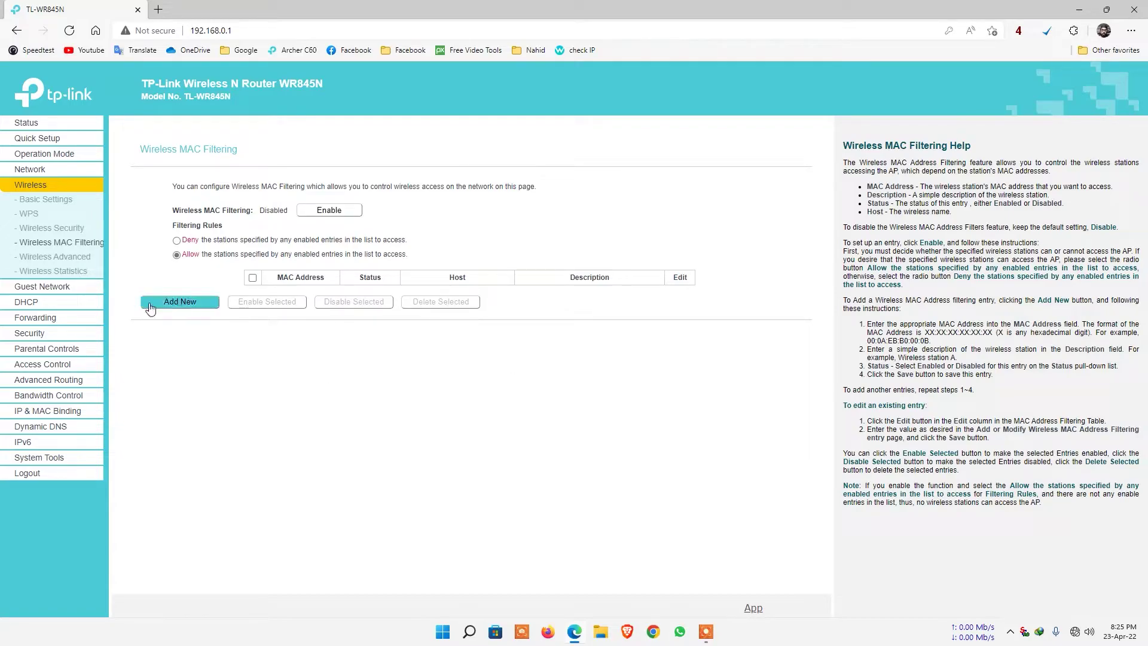
# - Add a MAC filtering entry for the PC with description 'PC' and status Enabled, and save it
pyautogui.click(178, 303)
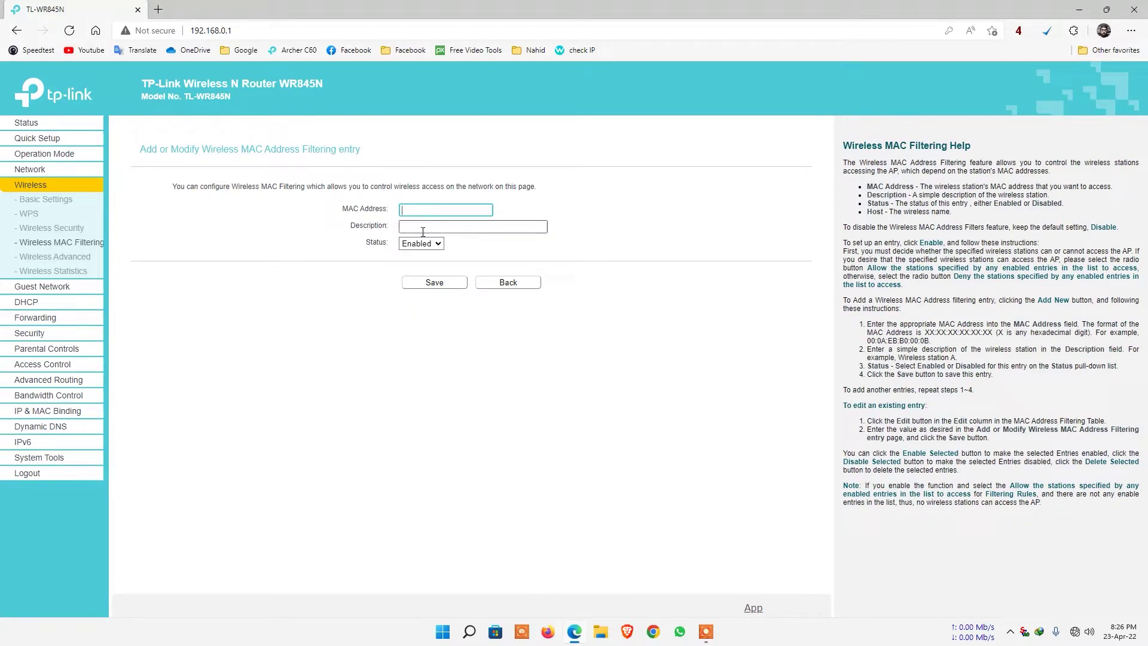
pyautogui.click(431, 226)
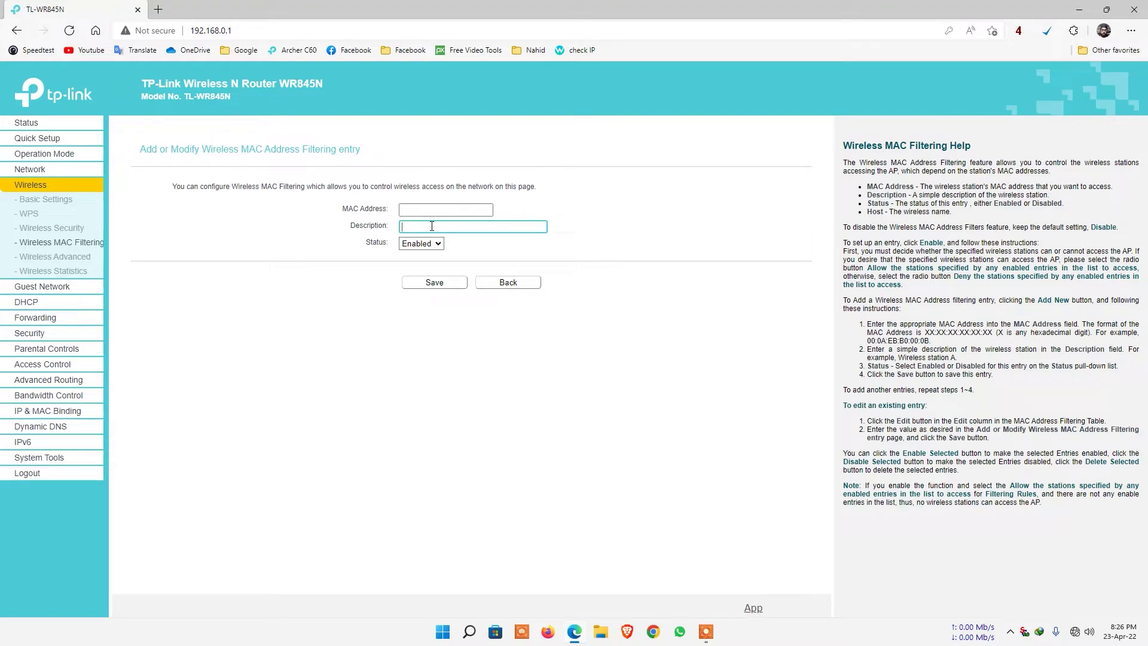
pyautogui.click(438, 244)
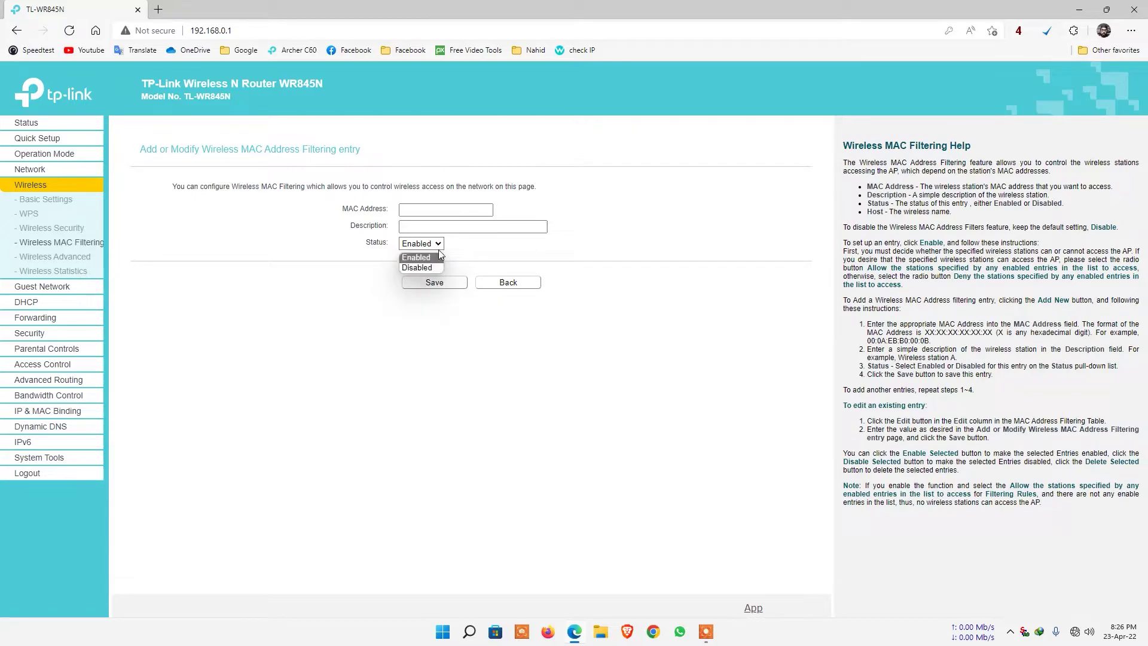
pyautogui.click(444, 247)
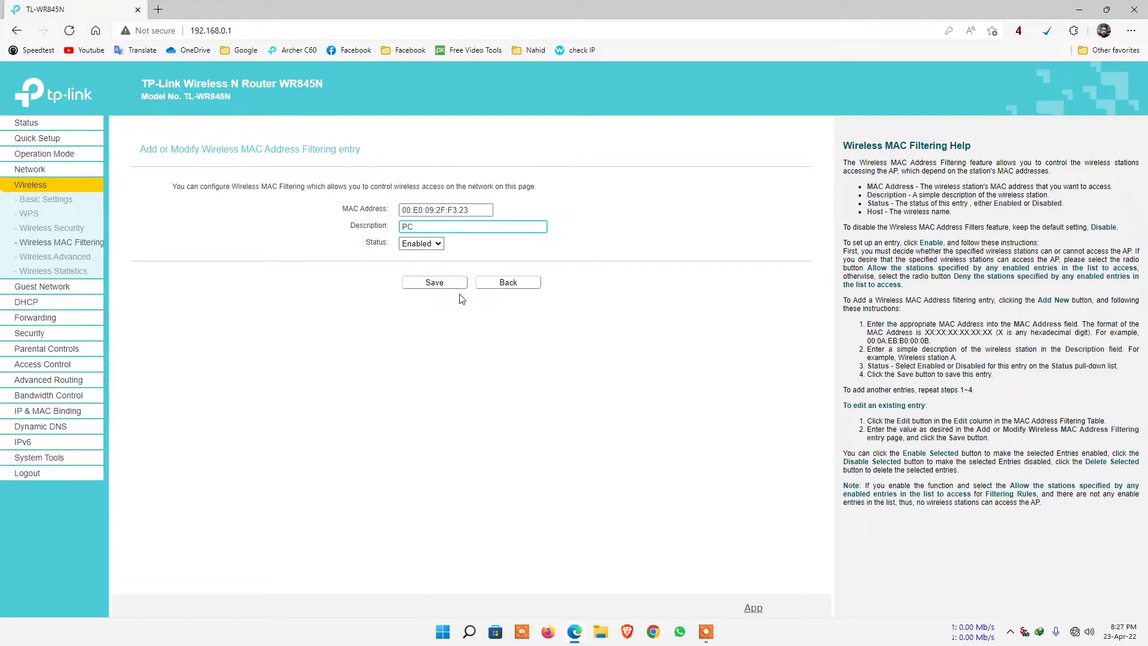
pyautogui.click(426, 288)
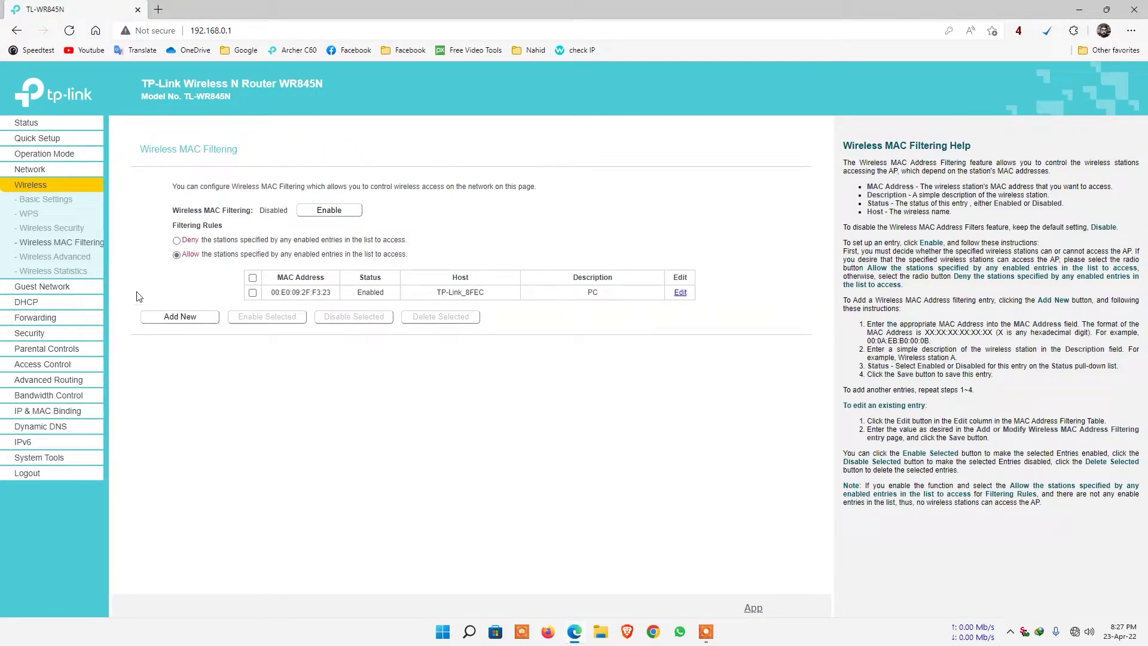
pyautogui.click(681, 294)
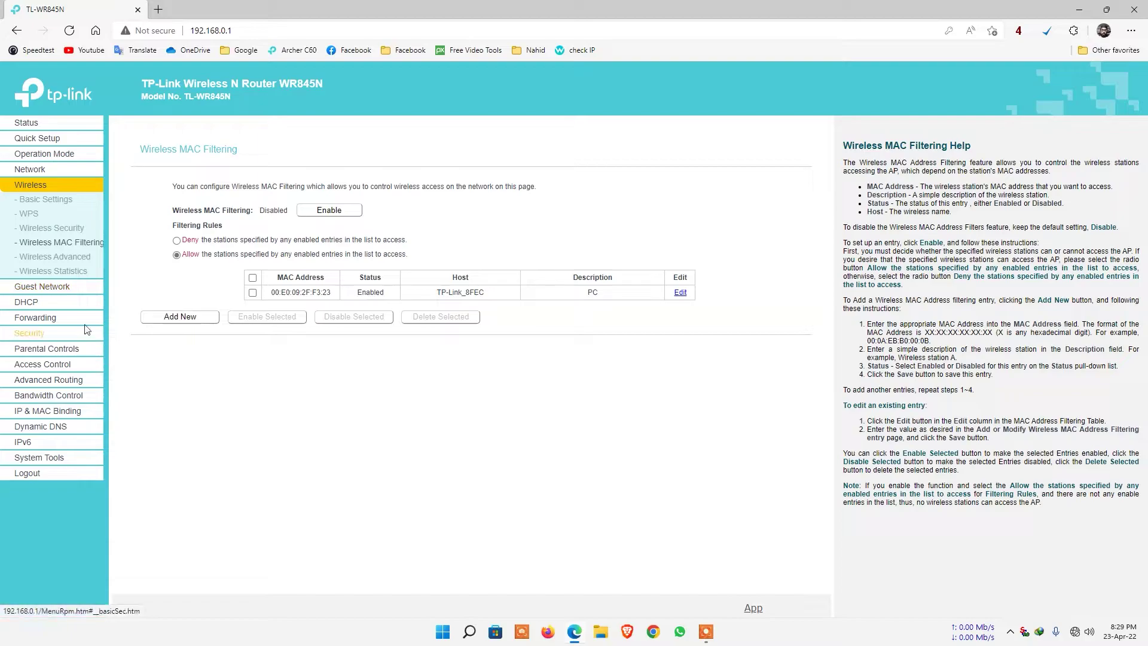
# - Review the DHCP settings, then move on to the Bandwidth Control page
pyautogui.click(27, 302)
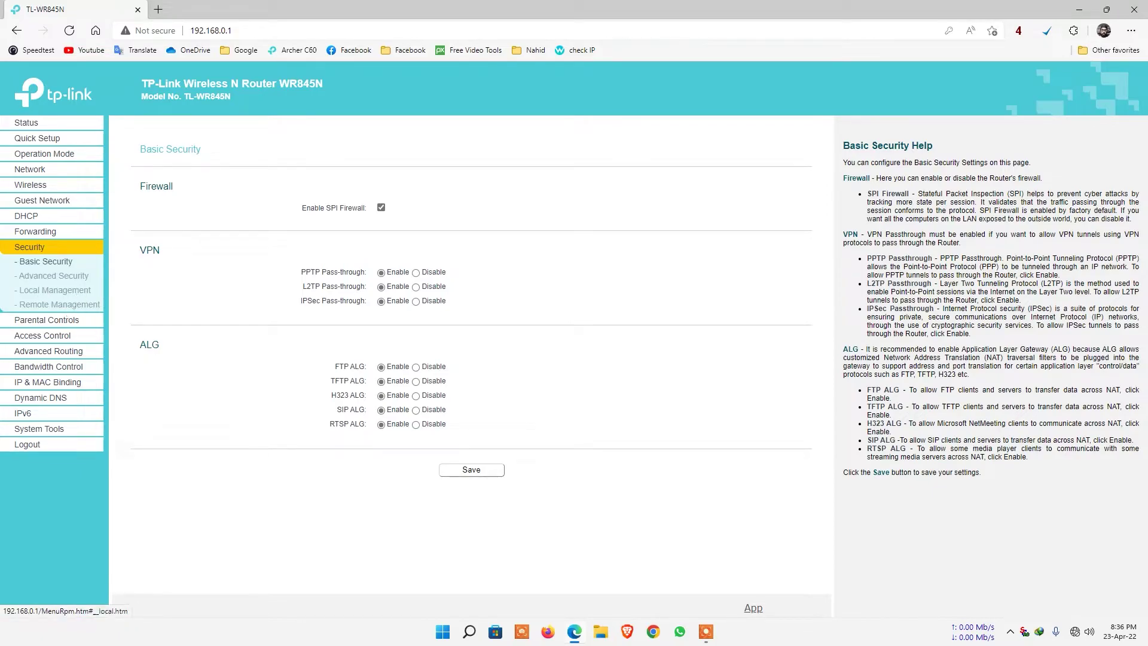
pyautogui.click(61, 367)
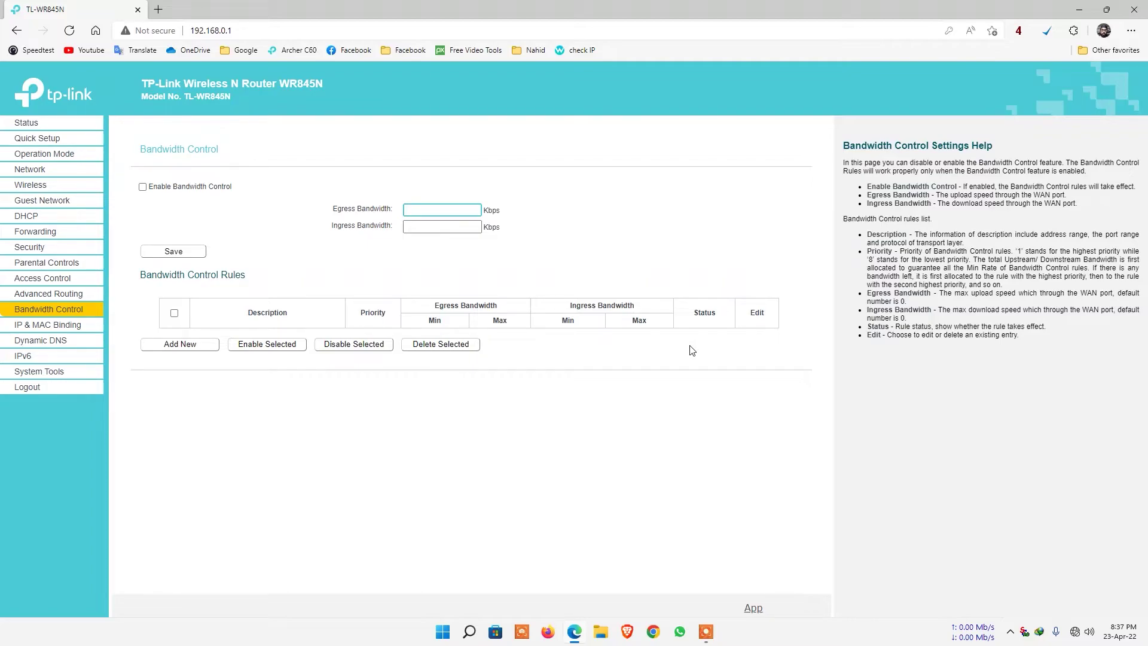
# - Enable Bandwidth Control with an egress limit, then view the IPv6 WAN settings (Dynamic IPv6, DHCPv6)
pyautogui.click(143, 188)
pyautogui.click(425, 210)
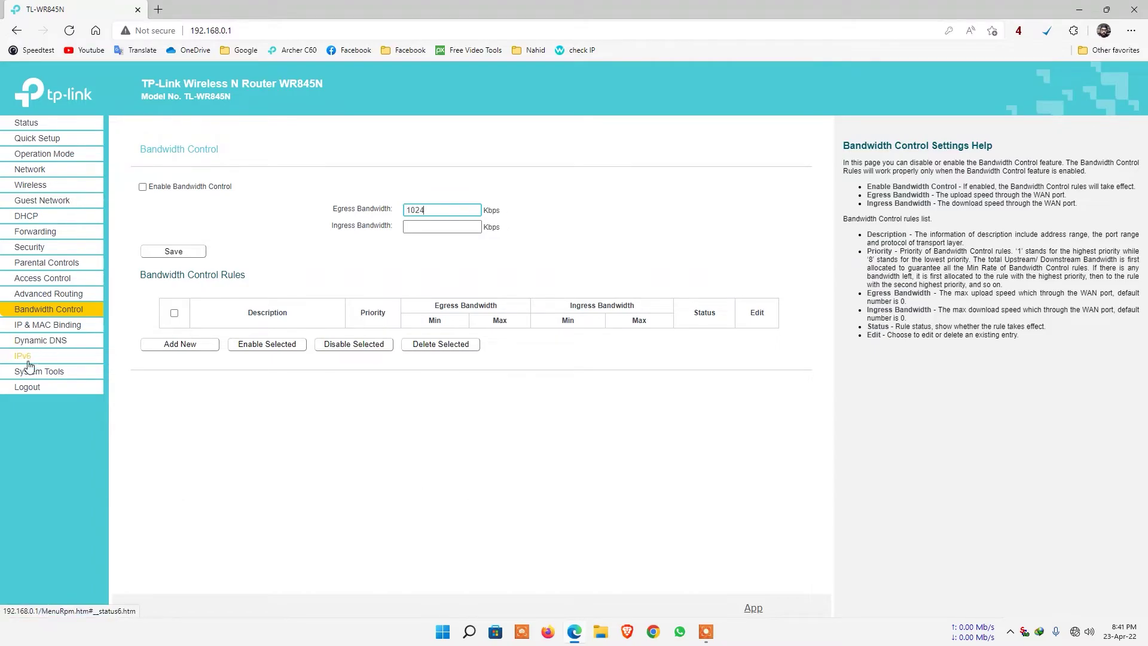
pyautogui.click(24, 358)
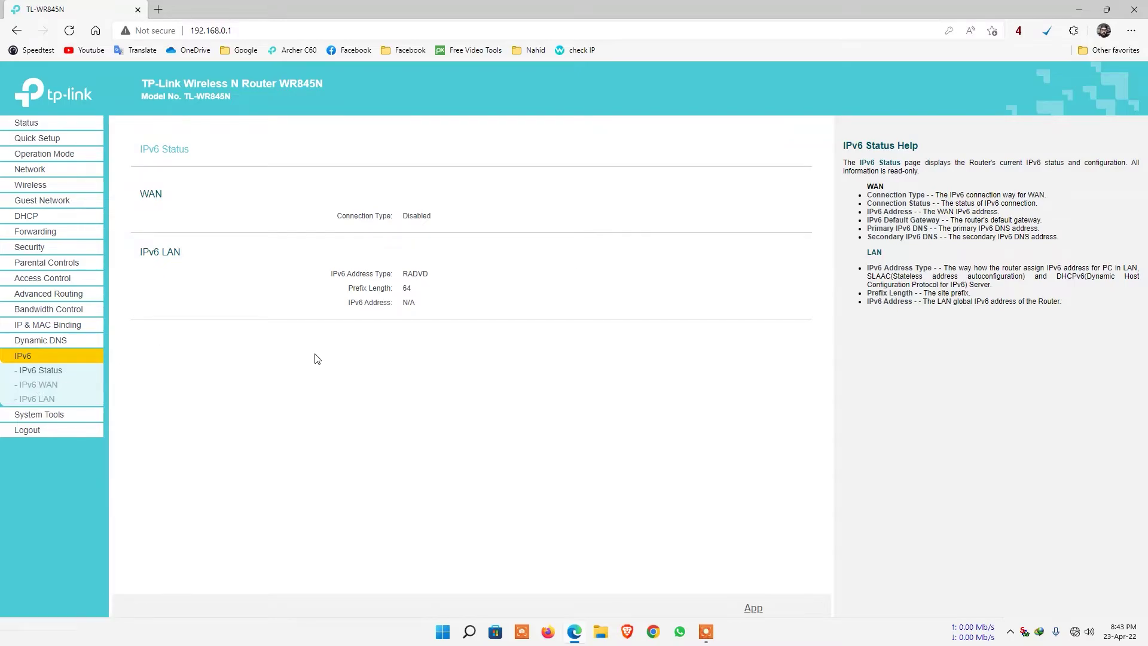
pyautogui.click(47, 386)
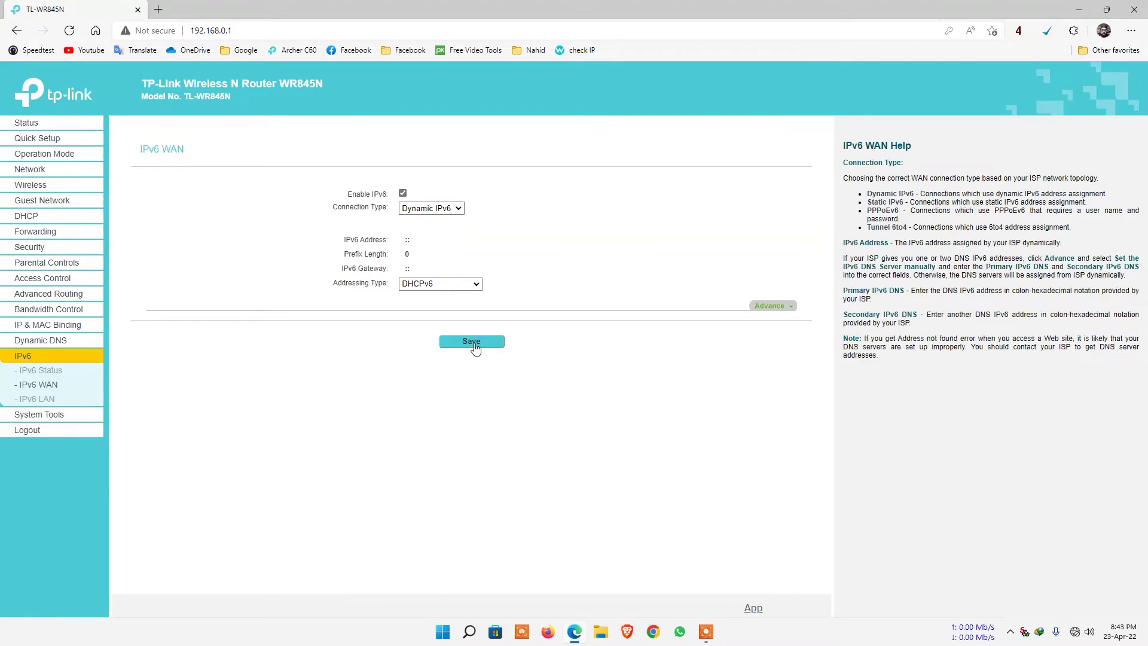
# - Set the time zone to GMT+06:00 Almaty, Dhaka, save it, and go to Factory Defaults
pyautogui.click(46, 421)
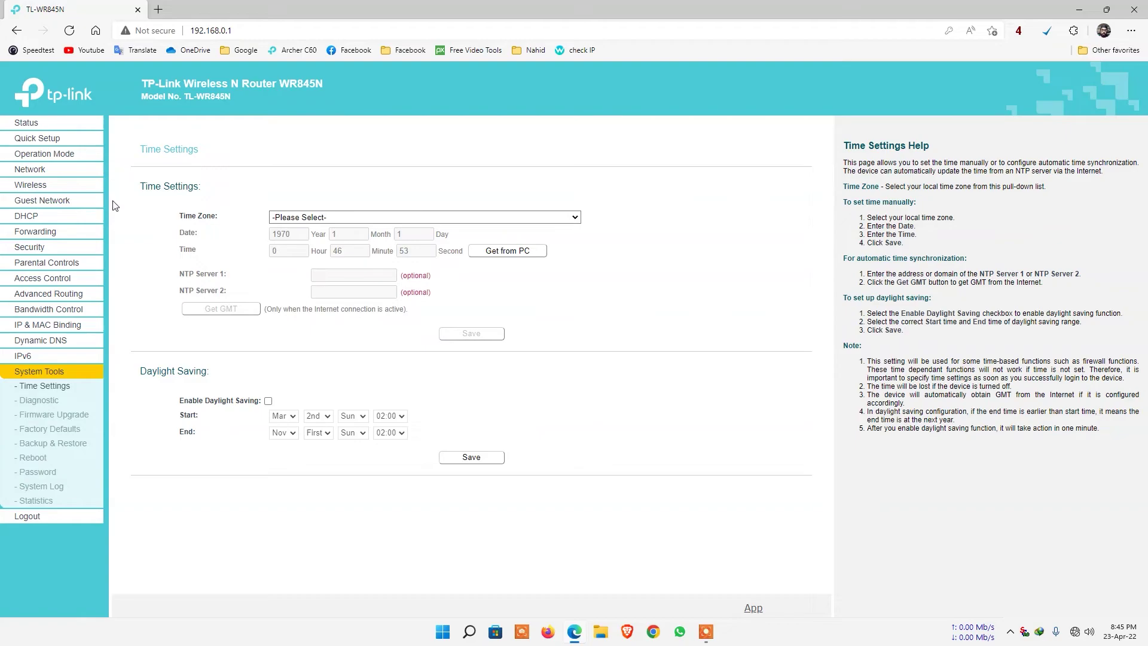
pyautogui.click(575, 217)
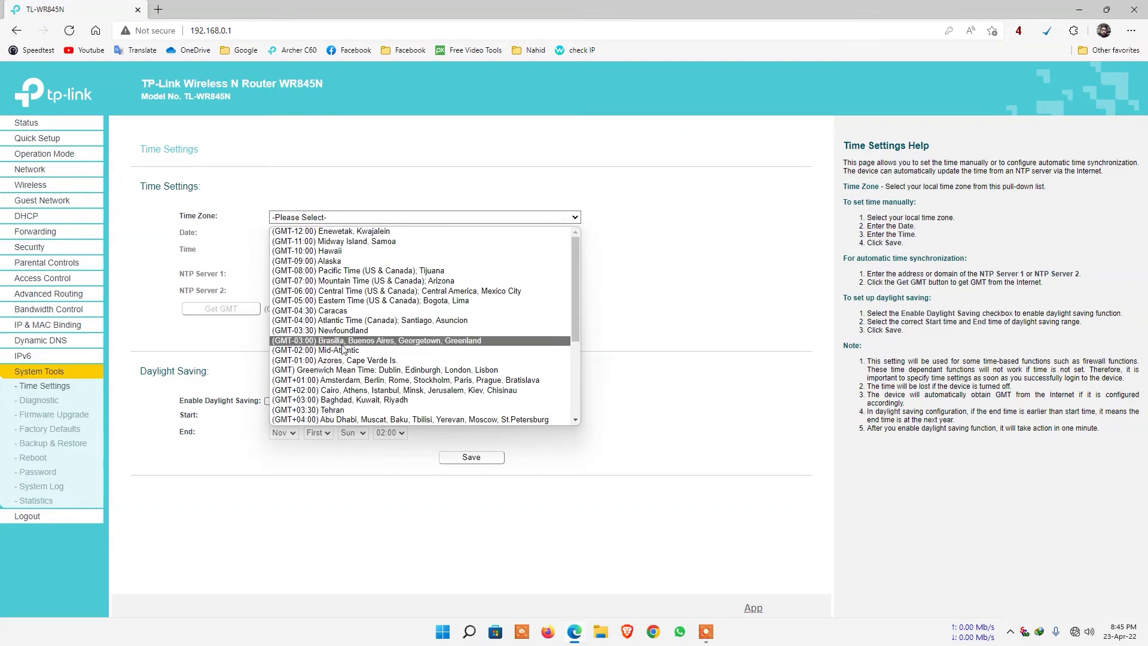
pyautogui.scroll(-5, 372, 337)
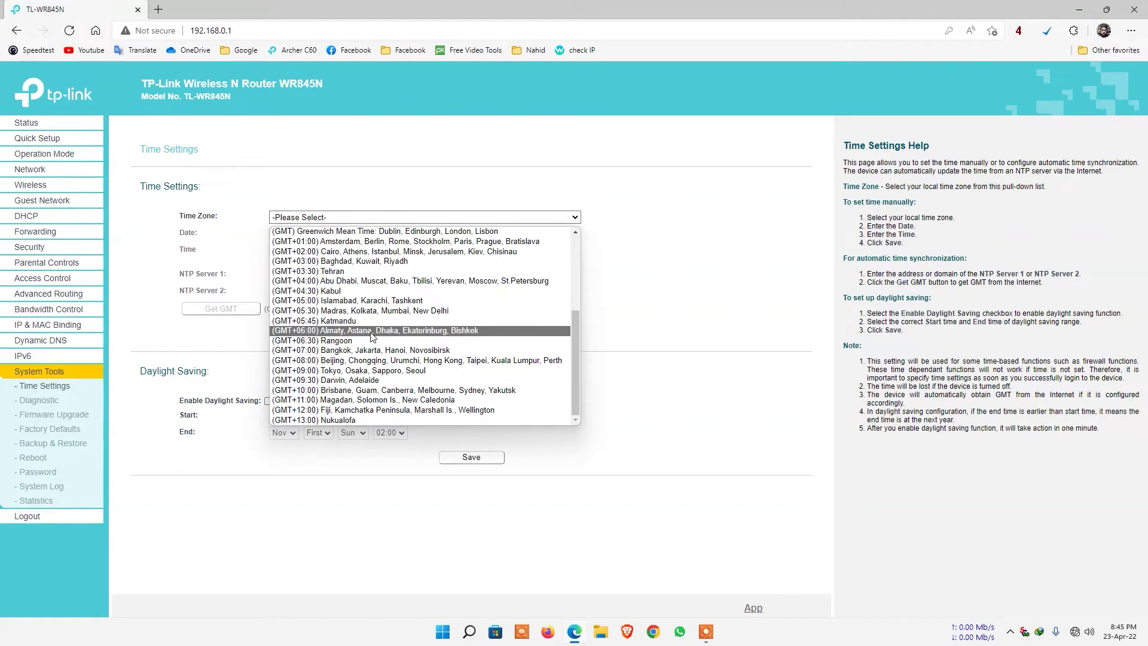
pyautogui.click(372, 331)
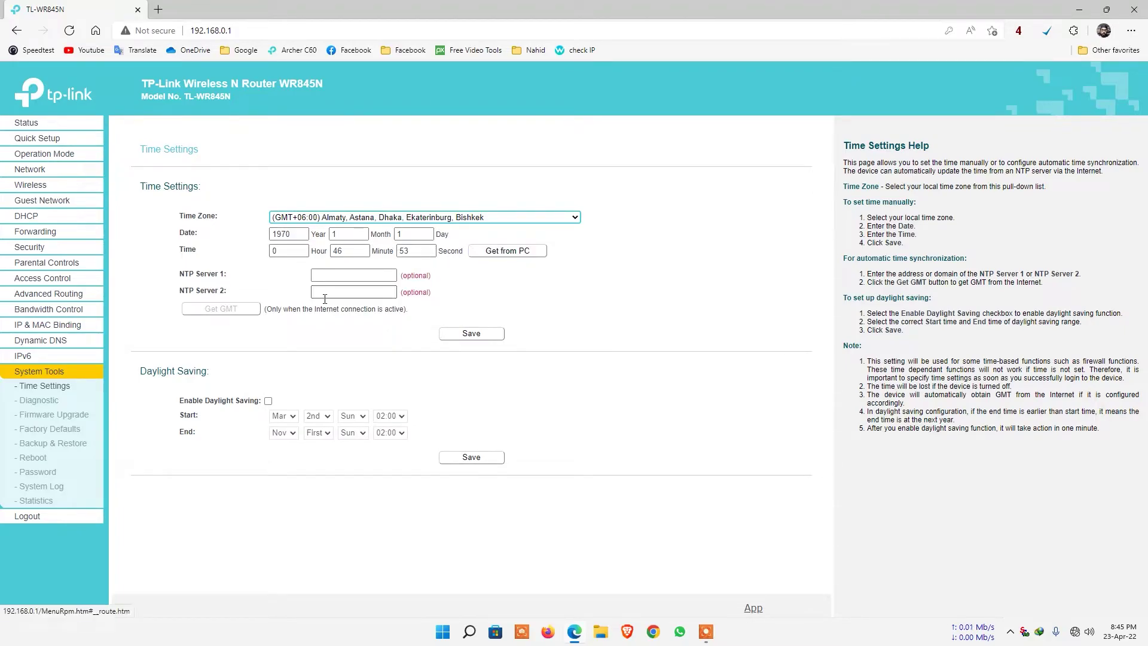
pyautogui.click(353, 277)
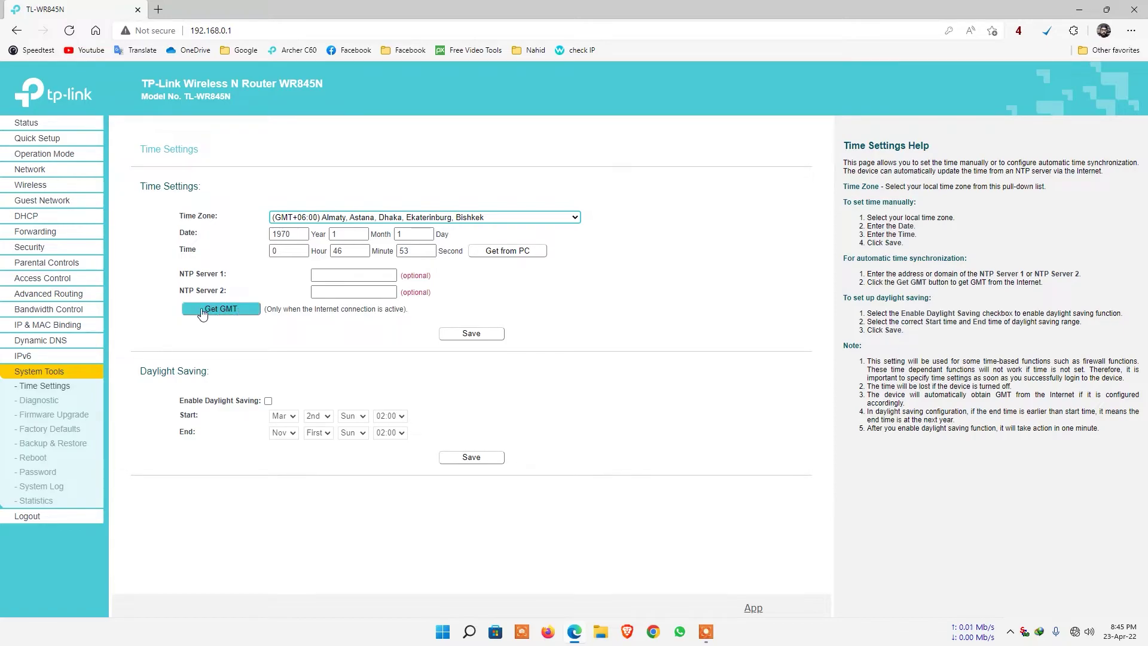
pyautogui.click(483, 335)
pyautogui.click(52, 430)
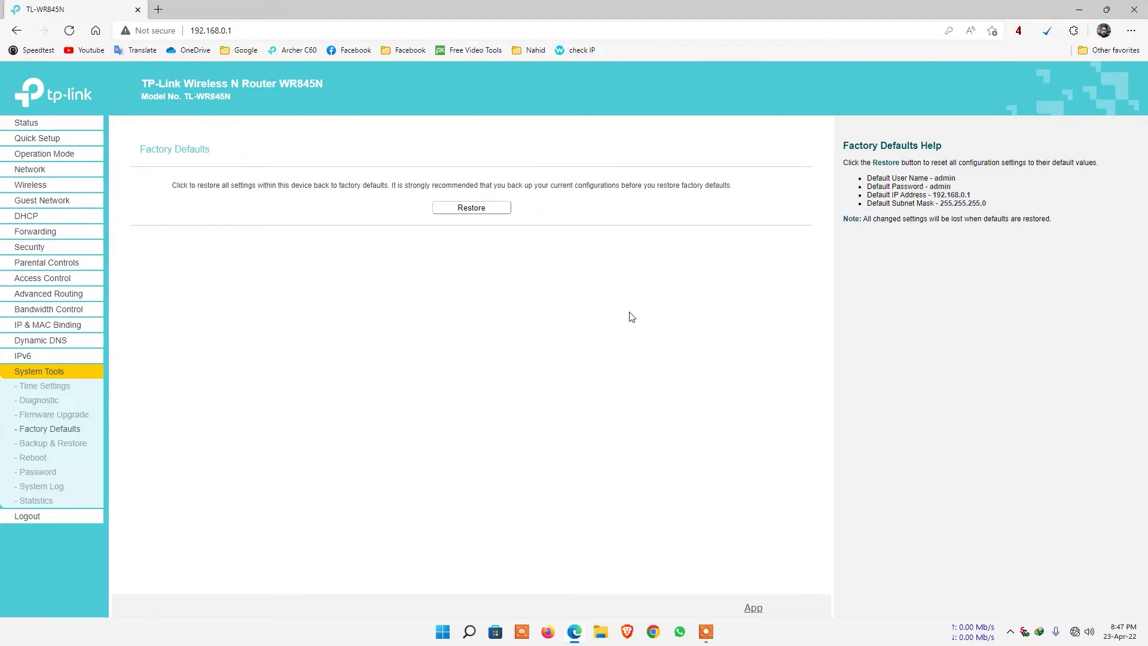
# - Review Backup & Restore and Reboot, leave Auto Reboot disabled, and go to the Password page
pyautogui.click(64, 448)
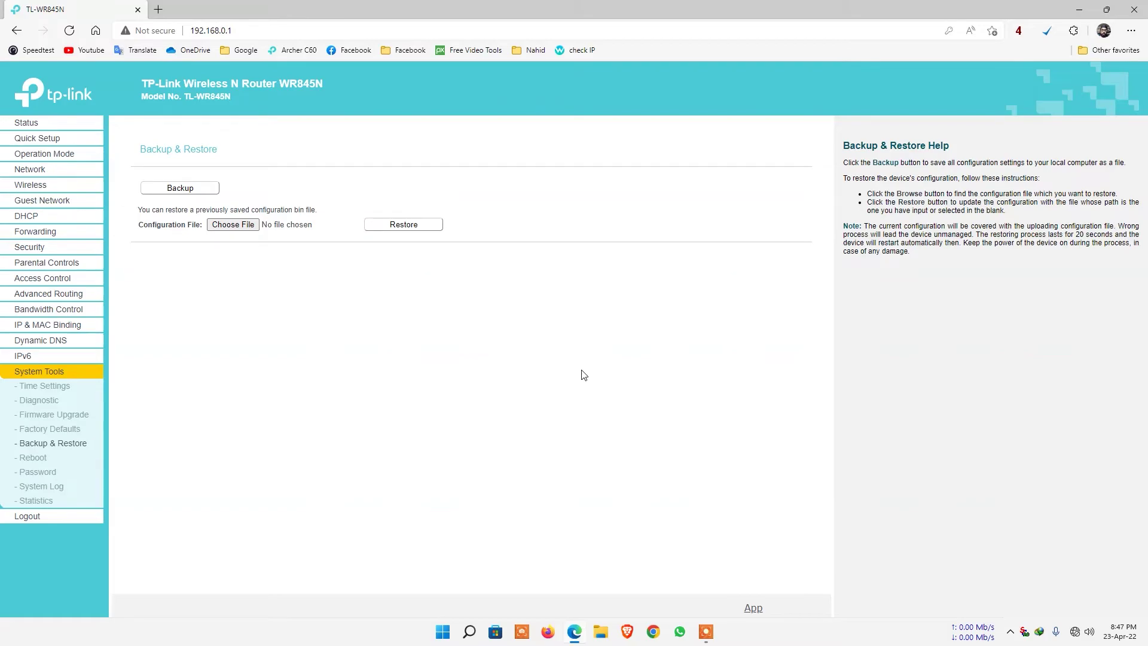
pyautogui.click(37, 460)
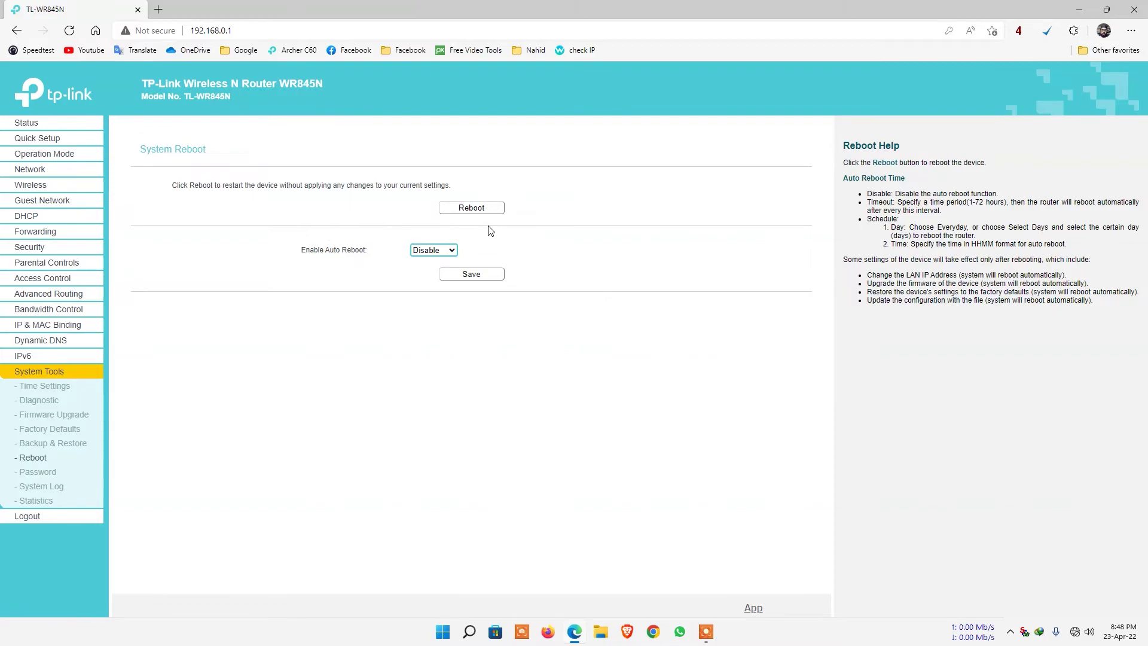
pyautogui.click(452, 251)
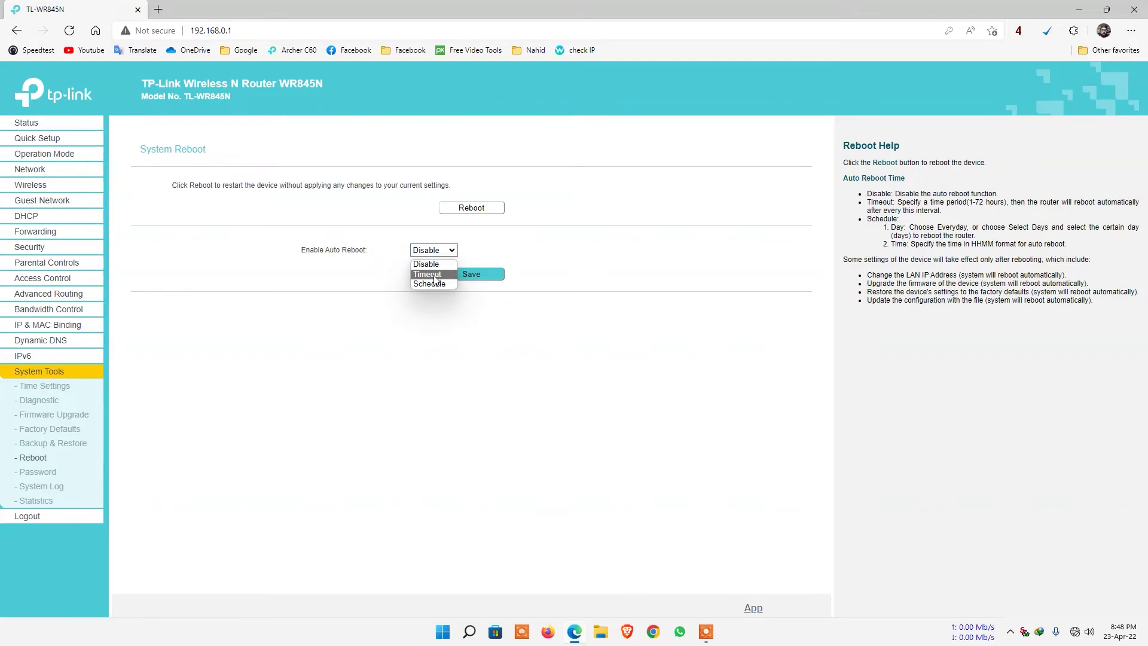
pyautogui.click(390, 258)
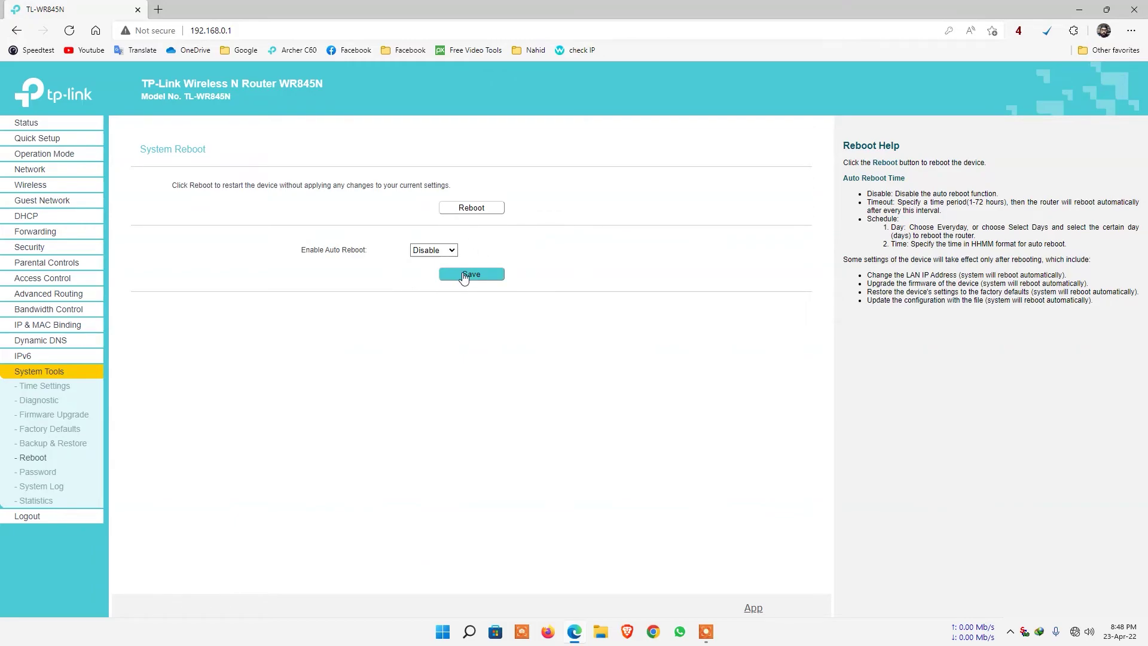
pyautogui.click(42, 474)
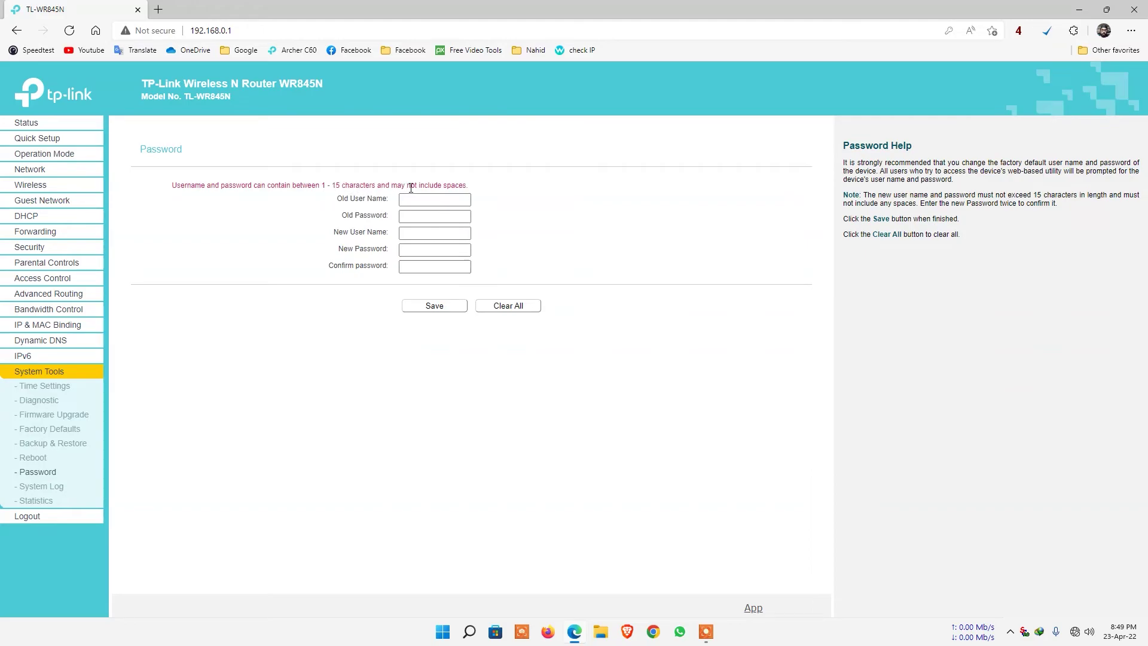
# - Step through the old and new username and password fields, then return to Status
pyautogui.click(426, 198)
pyautogui.click(427, 215)
pyautogui.click(415, 233)
pyautogui.click(415, 249)
pyautogui.click(424, 265)
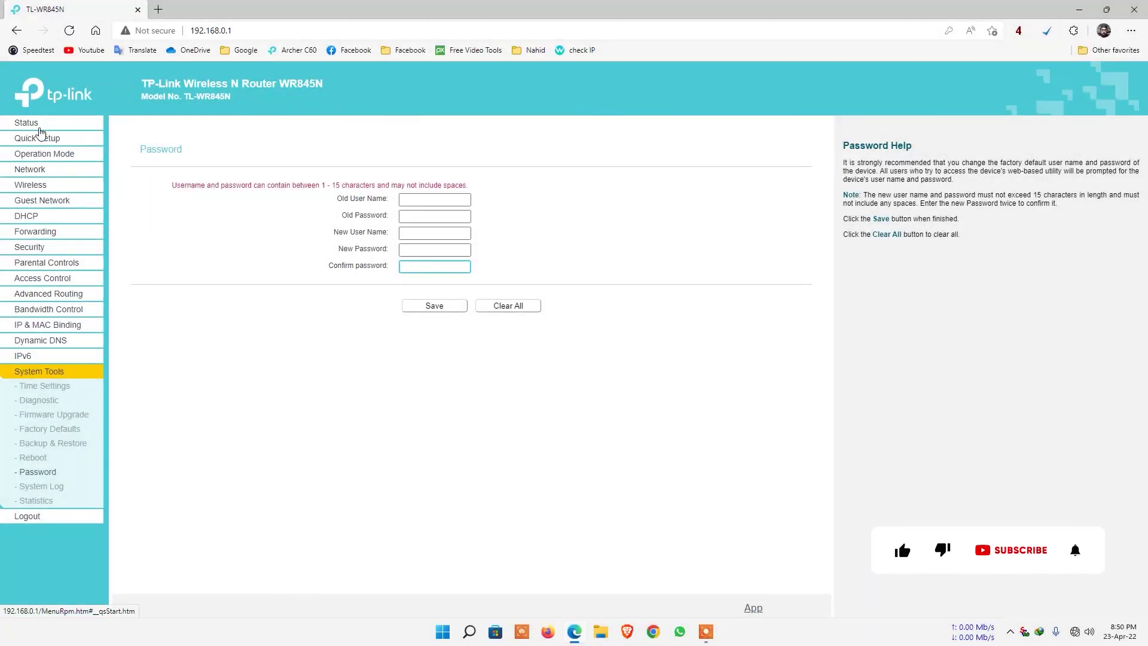
pyautogui.click(33, 124)
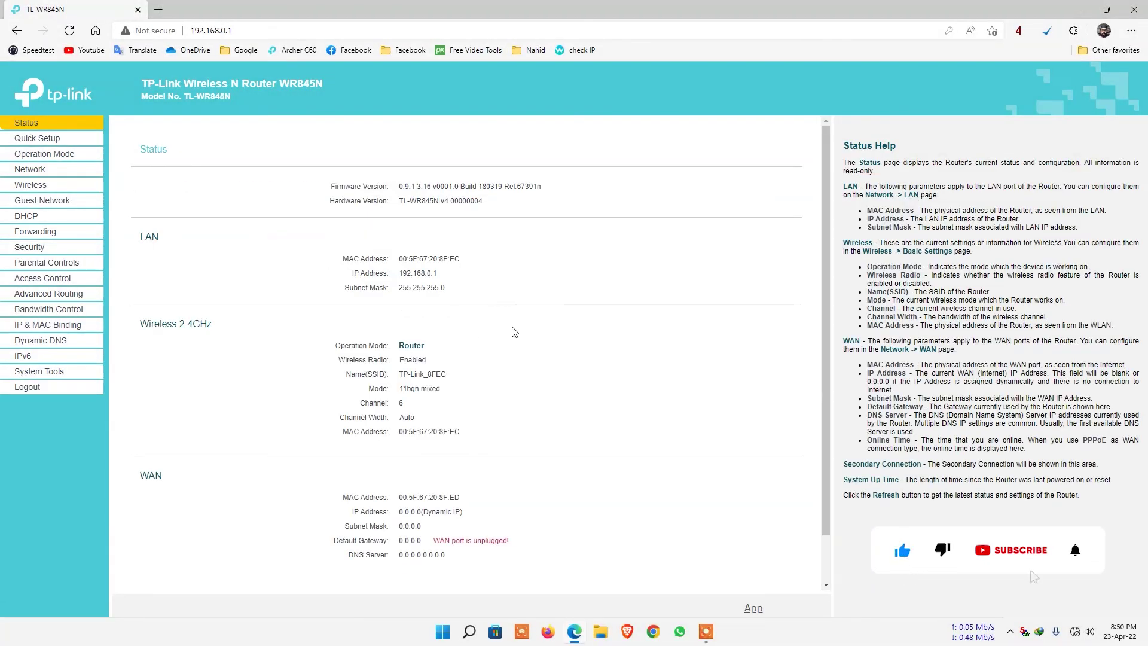